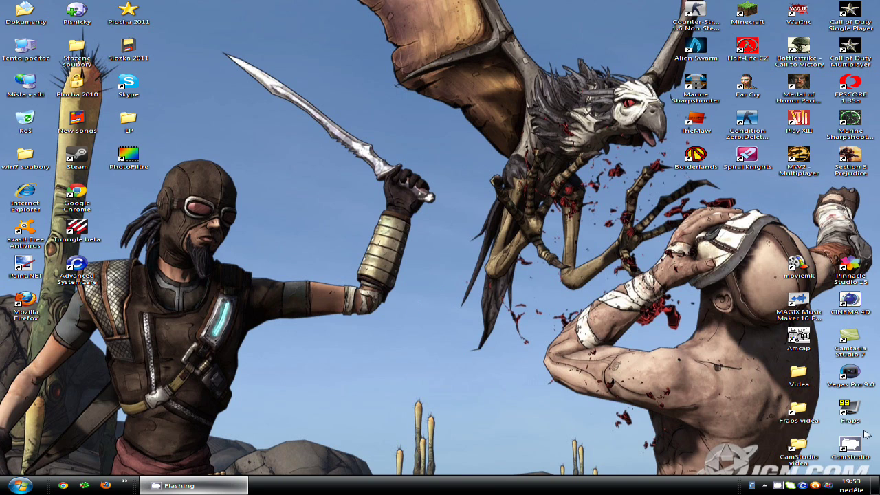
- Open Fraps and review its FPS and movie capture settings, including the folder choice for saved movies, without changing the folder
{"action": "left_click", "coordinate": [850, 412]}
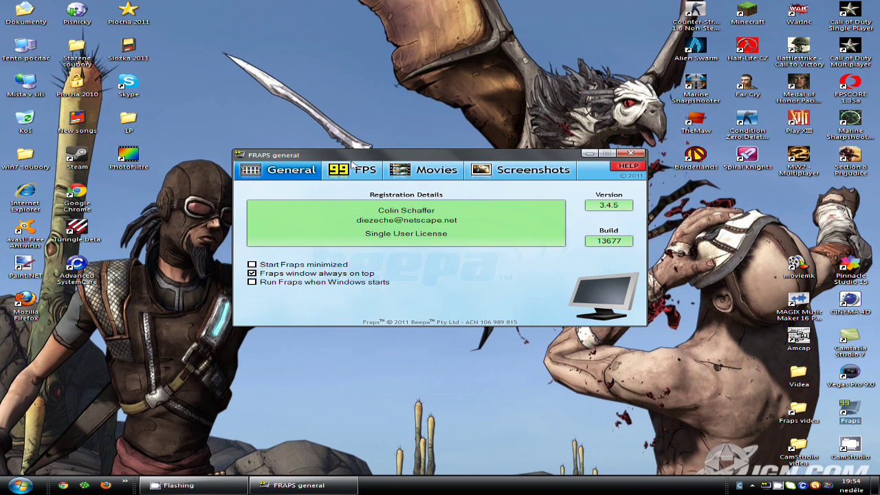
{"action": "left_click", "coordinate": [353, 173]}
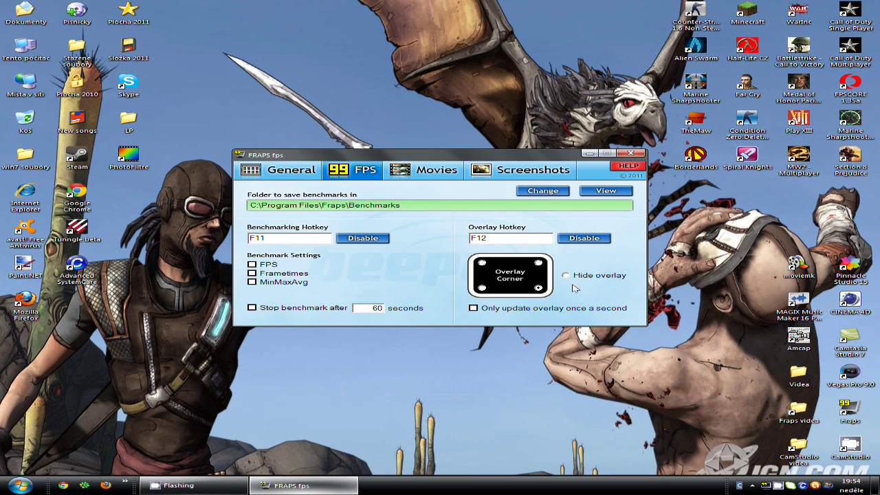
{"action": "left_click", "coordinate": [417, 175]}
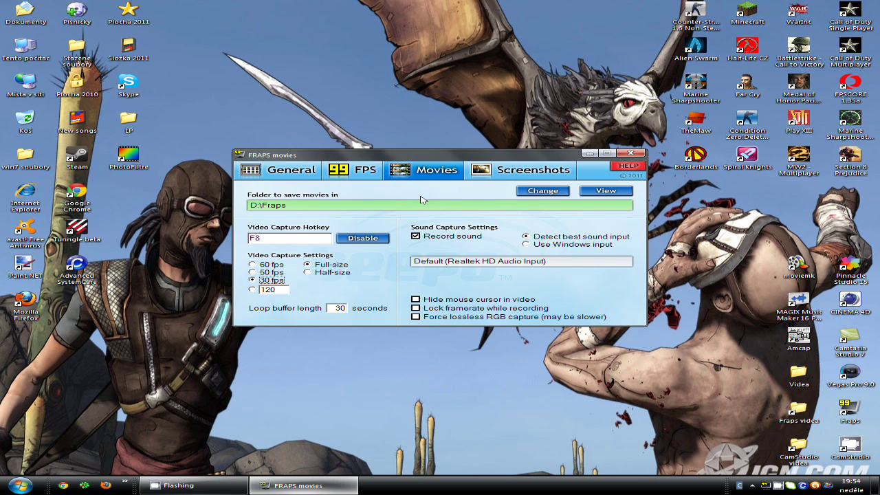
{"action": "left_click", "coordinate": [550, 195]}
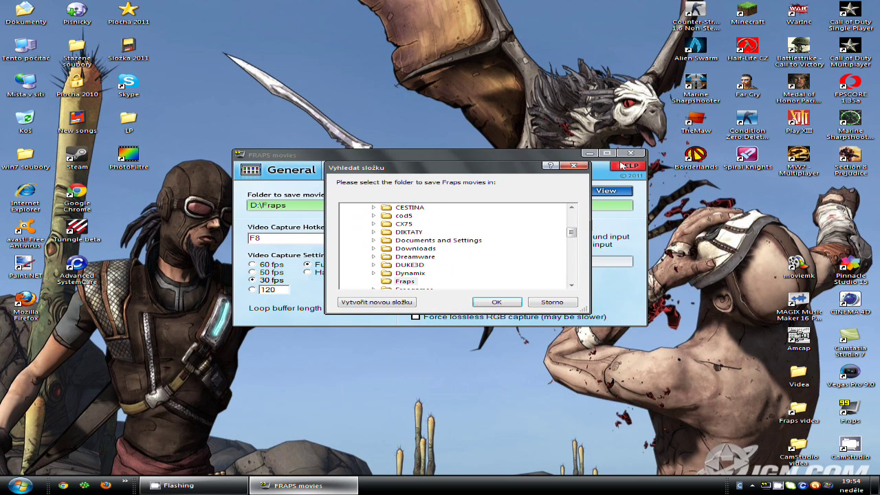
{"action": "left_click", "coordinate": [574, 166]}
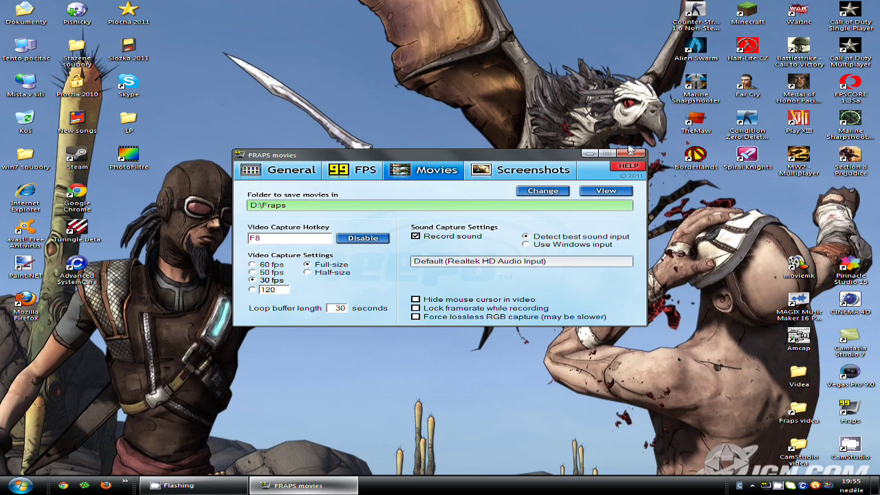
- Review the Fraps screenshot settings, return to the movie settings and minimise the window
{"action": "left_click", "coordinate": [553, 172]}
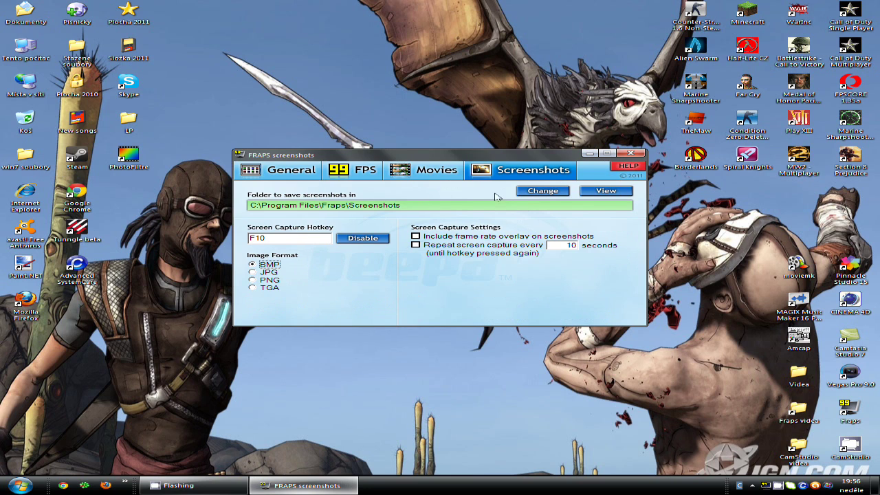
{"action": "left_click", "coordinate": [456, 176]}
{"action": "left_click", "coordinate": [590, 154]}
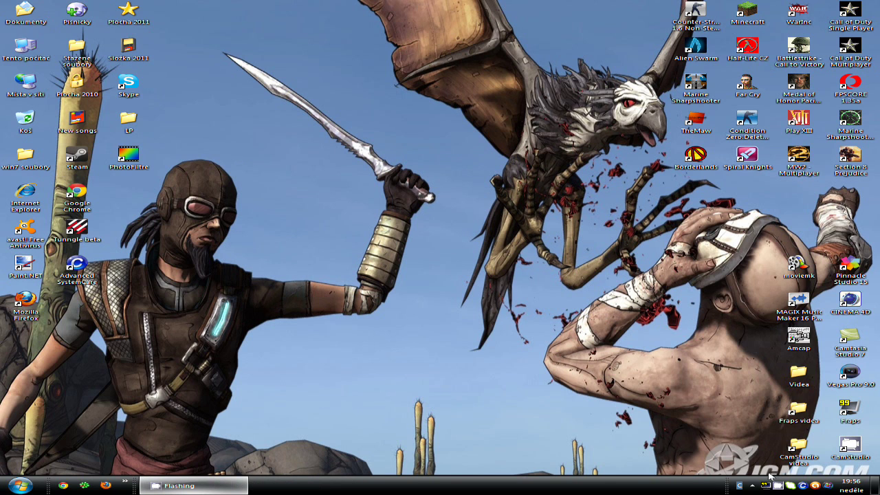
- Open the Realtek sound manager and display its playback and recording mixer
{"action": "left_click", "coordinate": [751, 485]}
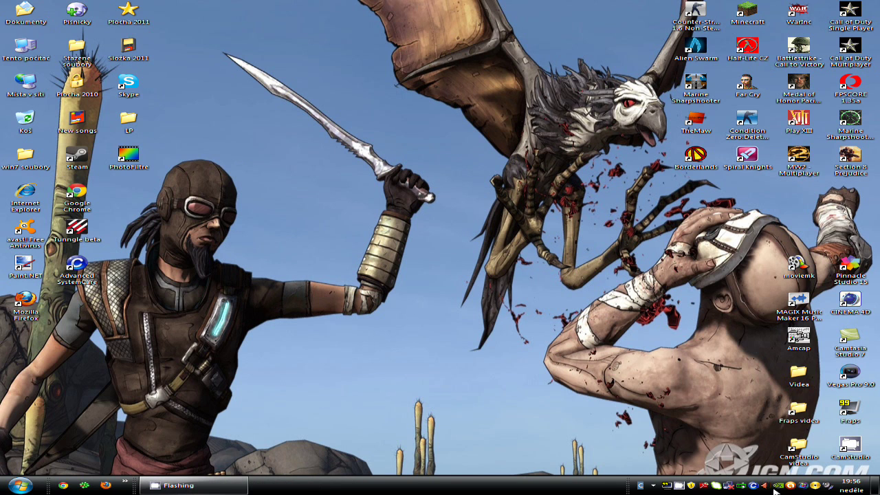
{"action": "right_click", "coordinate": [774, 489]}
{"action": "left_click", "coordinate": [775, 412]}
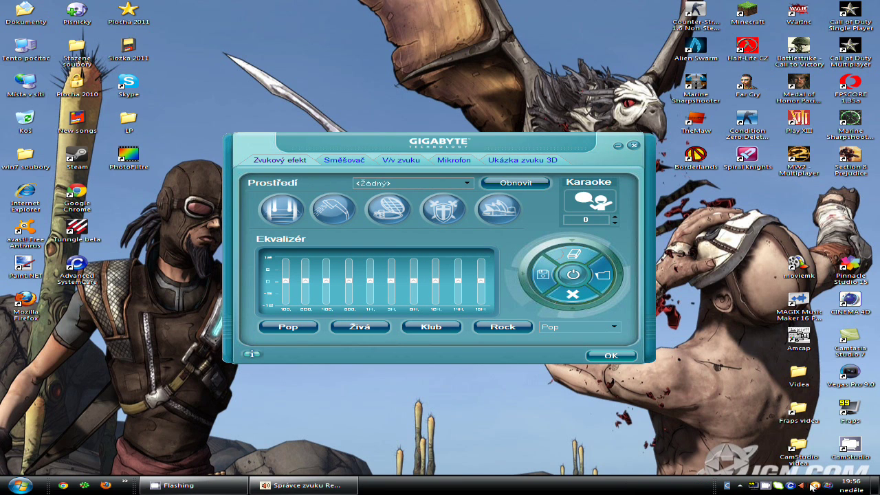
{"action": "right_click", "coordinate": [812, 486]}
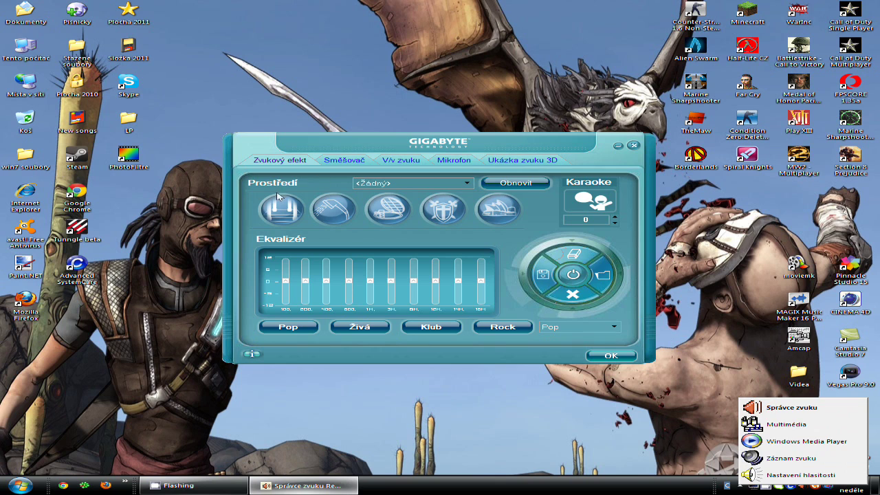
{"action": "left_click", "coordinate": [345, 161]}
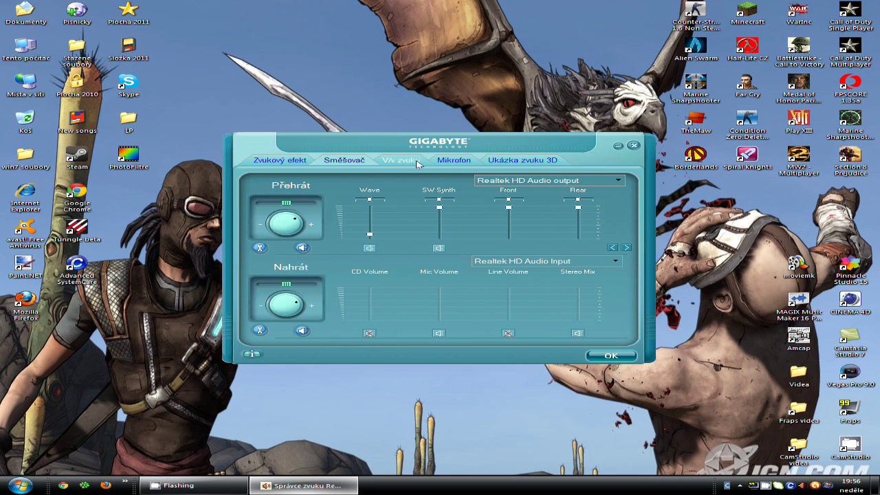
{"action": "left_click", "coordinate": [288, 159]}
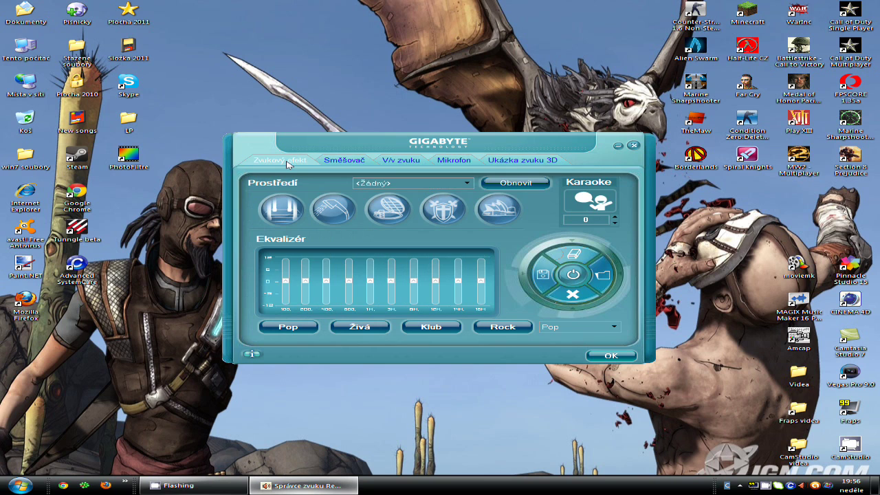
{"action": "left_click", "coordinate": [337, 160]}
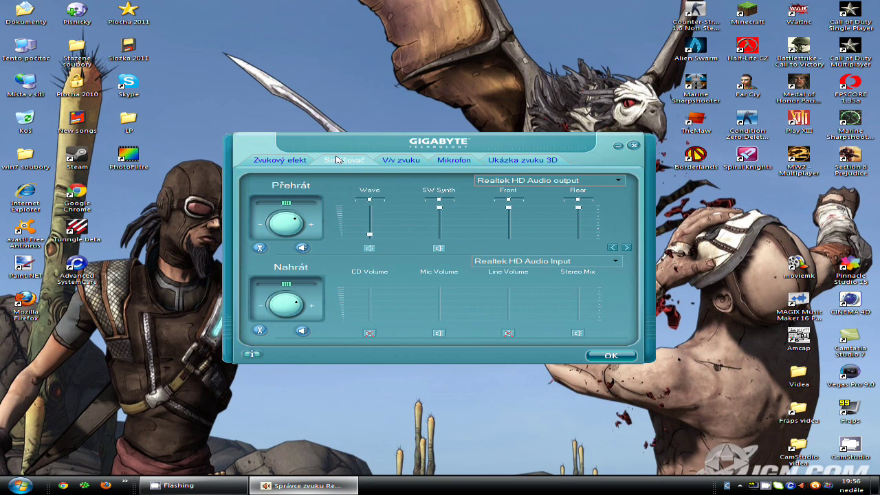
- Check the Microphone Boost option for the Front Pink In and Rear Pink In playback channels, and close the sound manager
{"action": "left_click", "coordinate": [626, 248]}
{"action": "left_click", "coordinate": [627, 248]}
{"action": "left_click", "coordinate": [626, 247]}
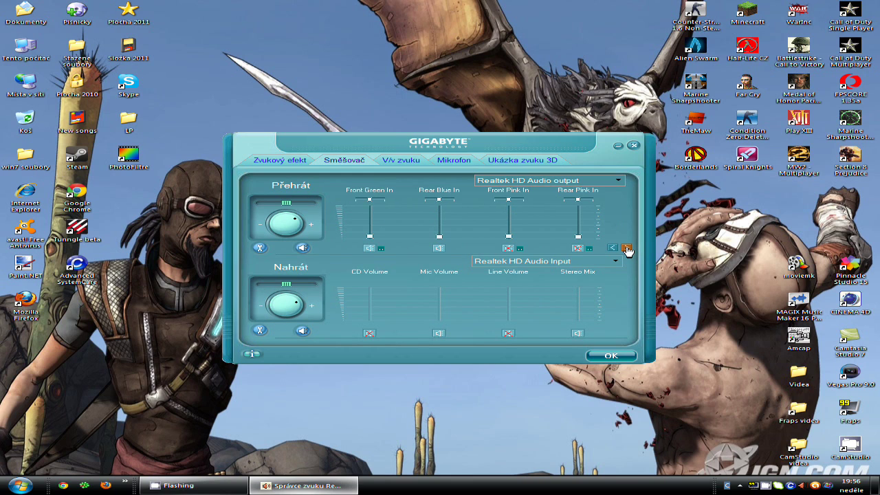
{"action": "left_click", "coordinate": [520, 249]}
{"action": "left_click", "coordinate": [516, 225]}
{"action": "left_click", "coordinate": [590, 249]}
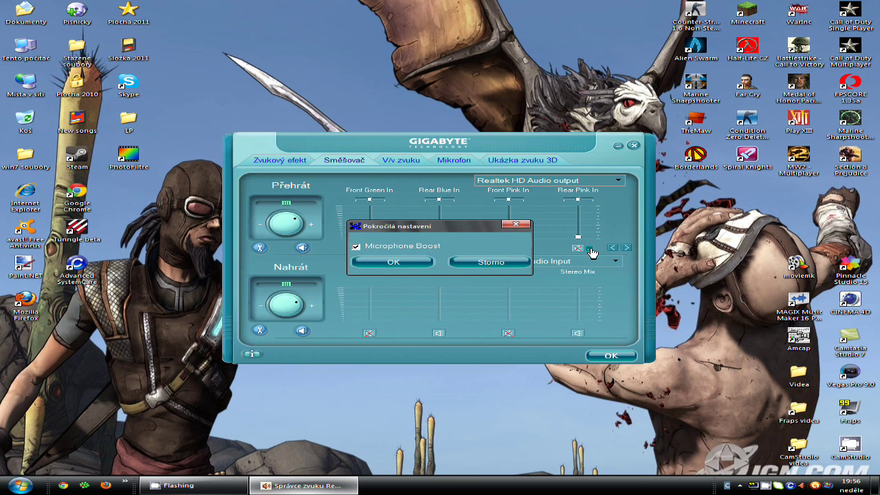
{"action": "left_click", "coordinate": [517, 224]}
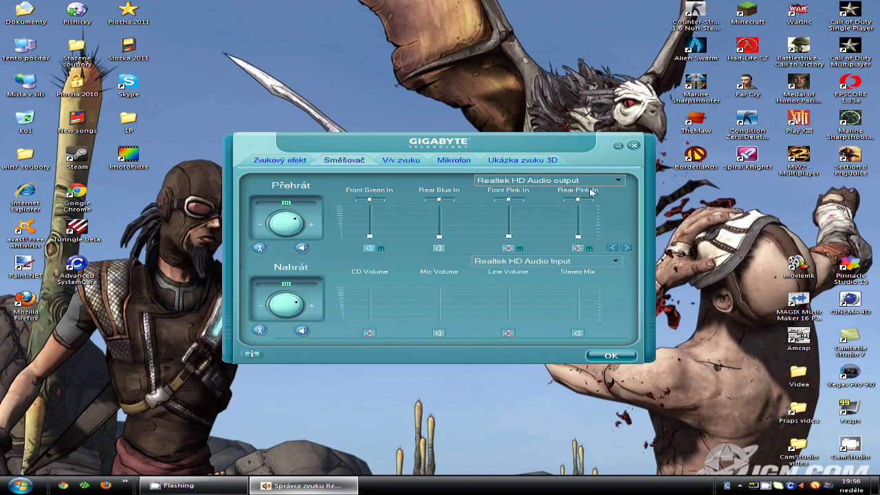
{"action": "left_click", "coordinate": [589, 248]}
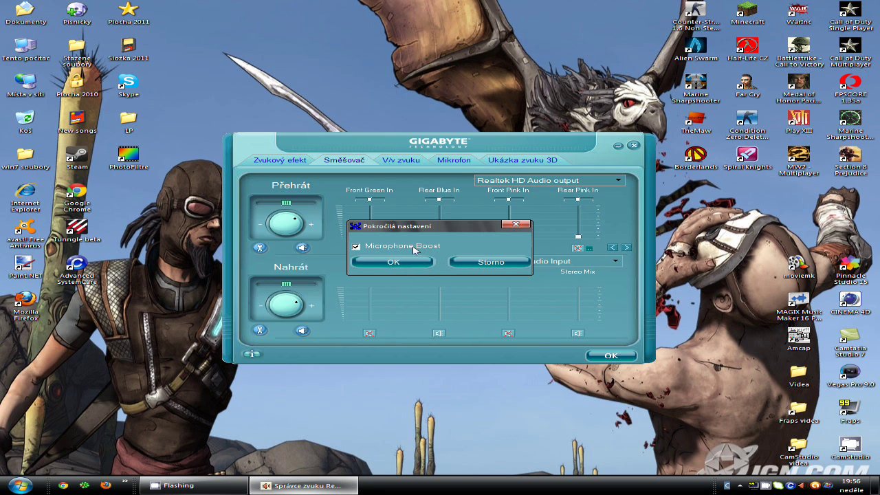
{"action": "left_click", "coordinate": [516, 224]}
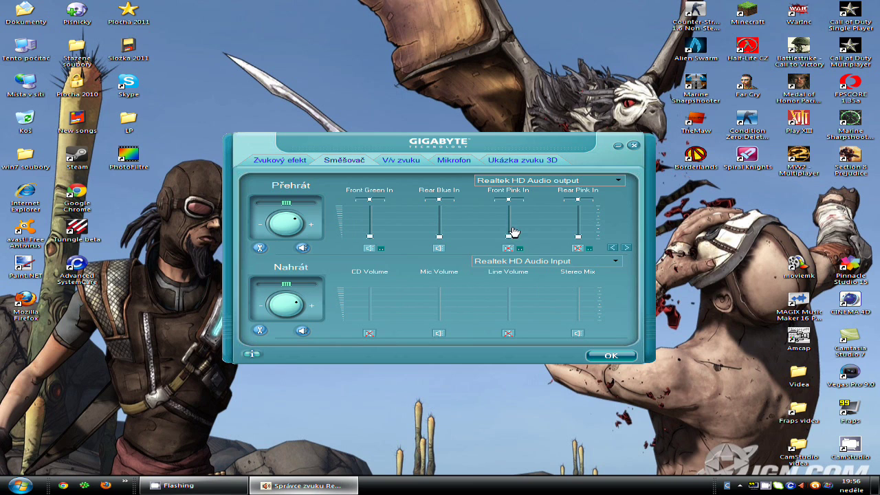
{"action": "left_click", "coordinate": [612, 356]}
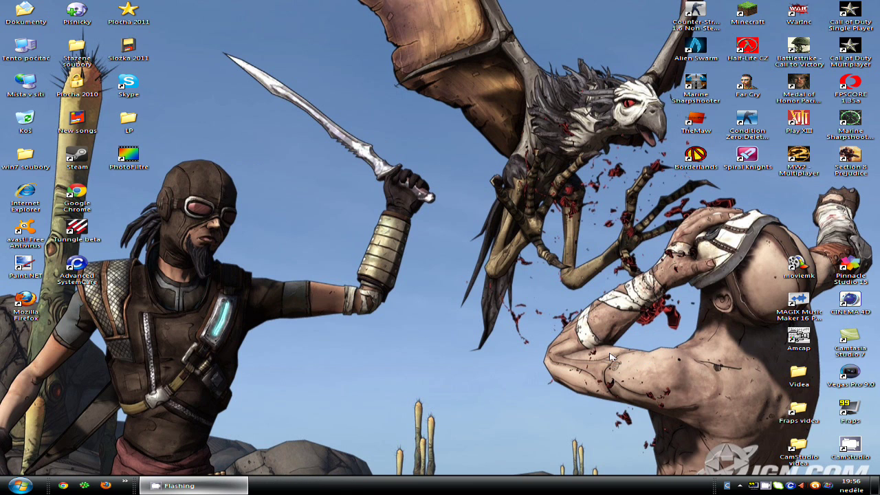
- Open the Windows Master Volume mixer, examine the Wave volume slider and close the mixer
{"action": "right_click", "coordinate": [802, 490]}
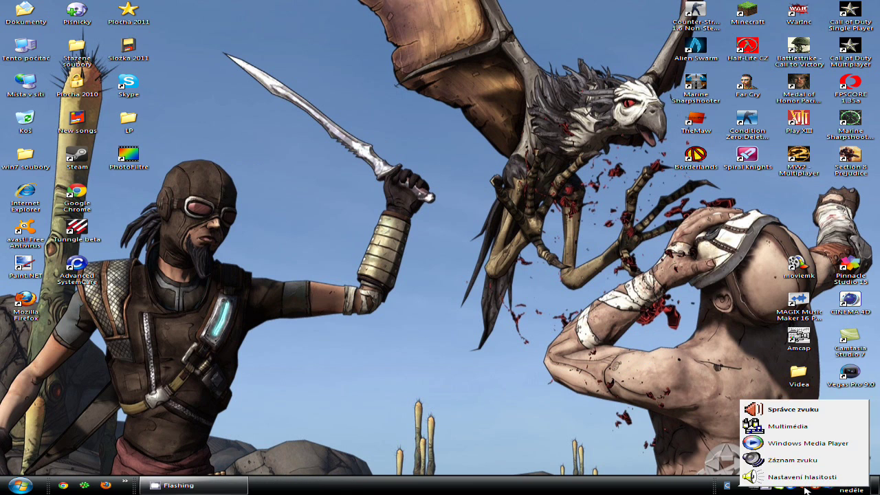
{"action": "left_click", "coordinate": [803, 478]}
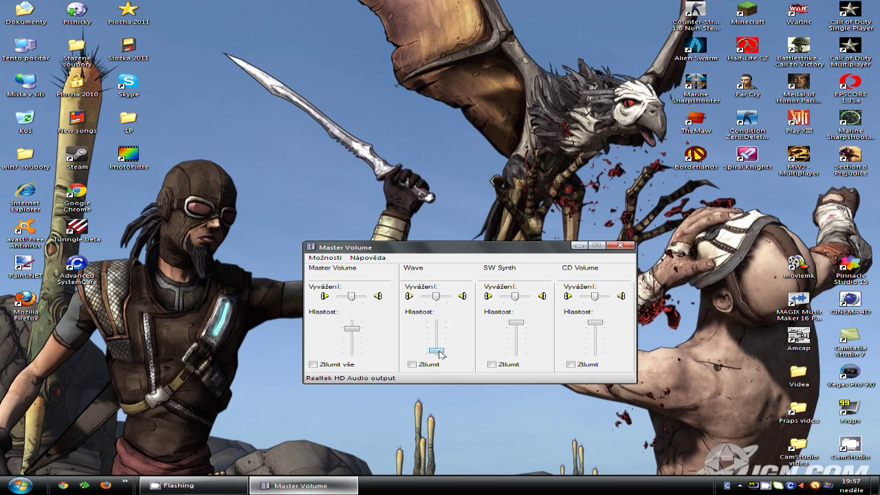
{"action": "right_click", "coordinate": [809, 484]}
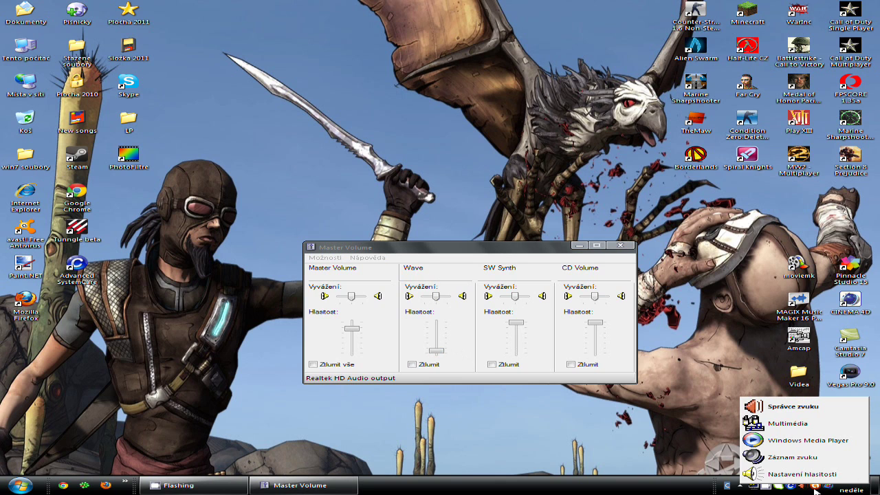
{"action": "left_click", "coordinate": [429, 257]}
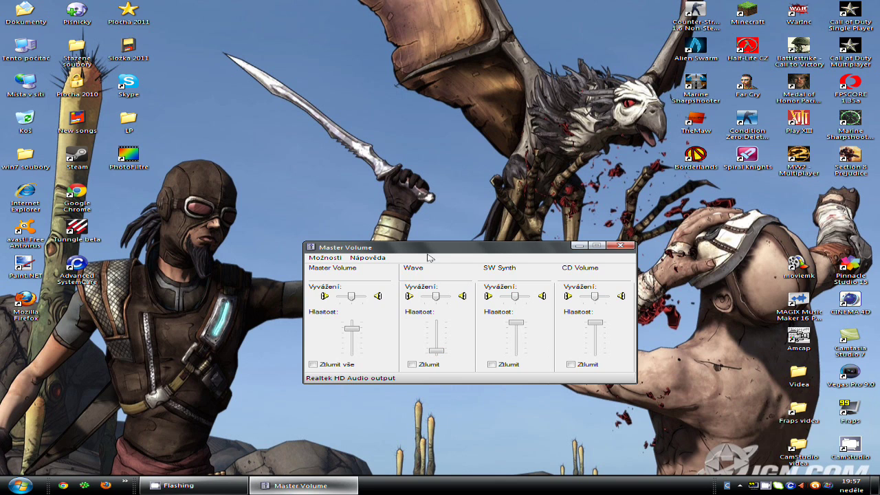
{"action": "mouse_move", "coordinate": [436, 352]}
{"action": "left_mouse_down"}
{"action": "mouse_move", "coordinate": [440, 322]}
{"action": "mouse_move", "coordinate": [440, 353]}
{"action": "left_mouse_up"}
{"action": "left_click", "coordinate": [624, 246]}
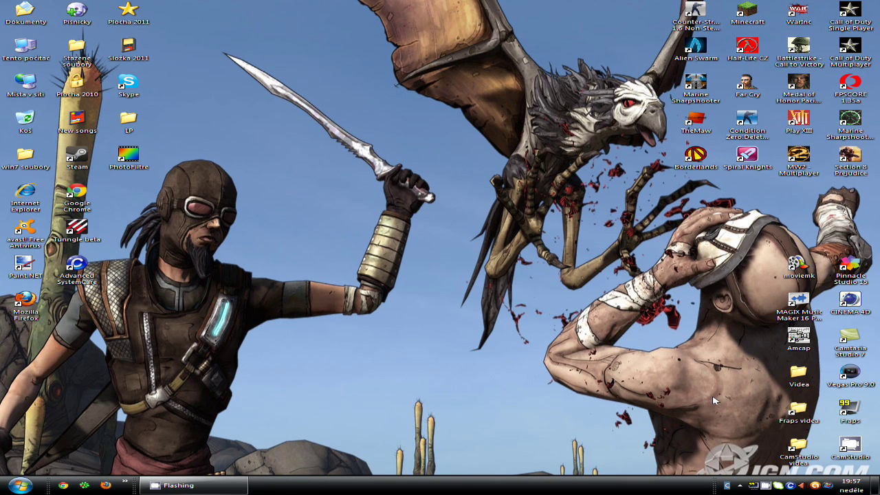
- Recheck the Fraps movie settings with the window minimised afterward, and start Minecraft in offline mode
{"action": "left_click", "coordinate": [754, 486]}
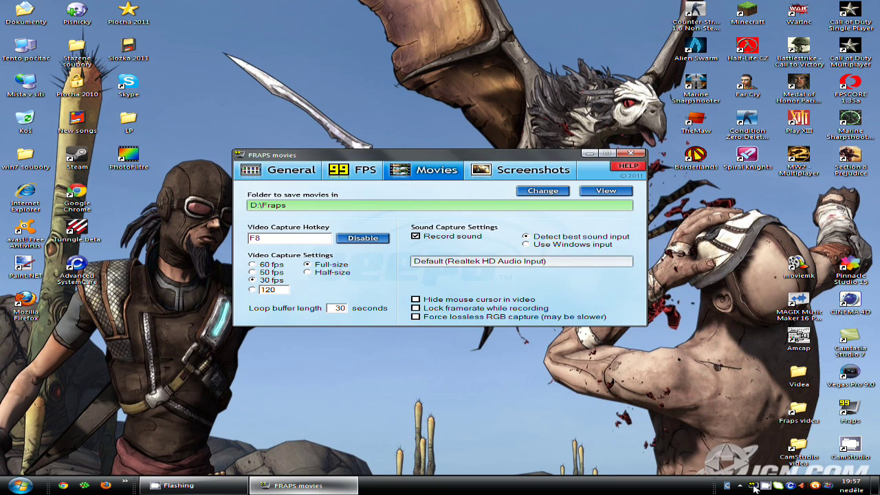
{"action": "left_click", "coordinate": [590, 155]}
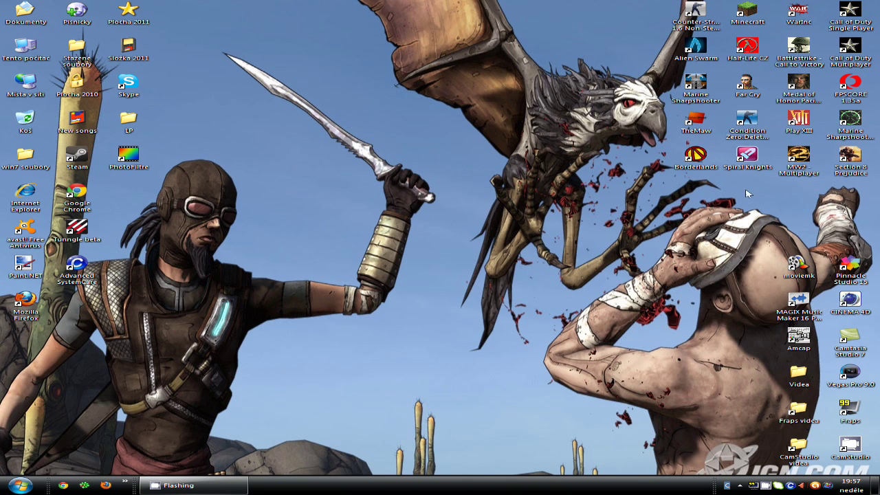
{"action": "double_click", "coordinate": [746, 13]}
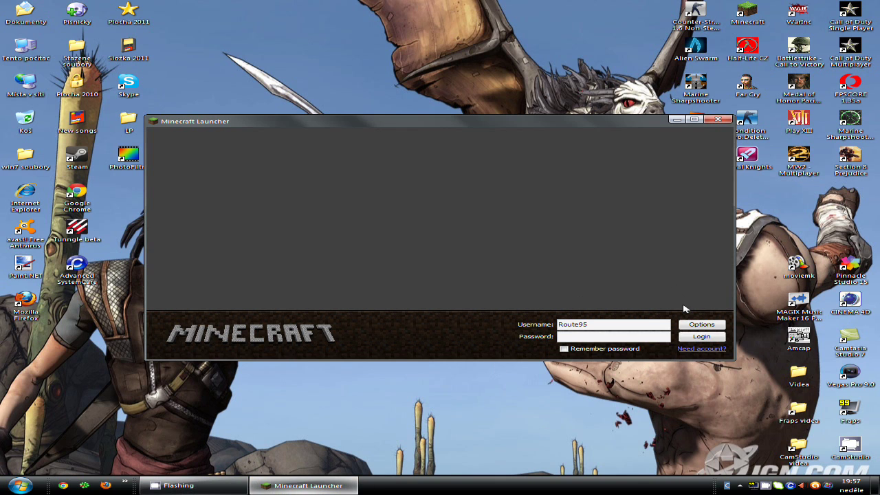
{"action": "left_click", "coordinate": [701, 339]}
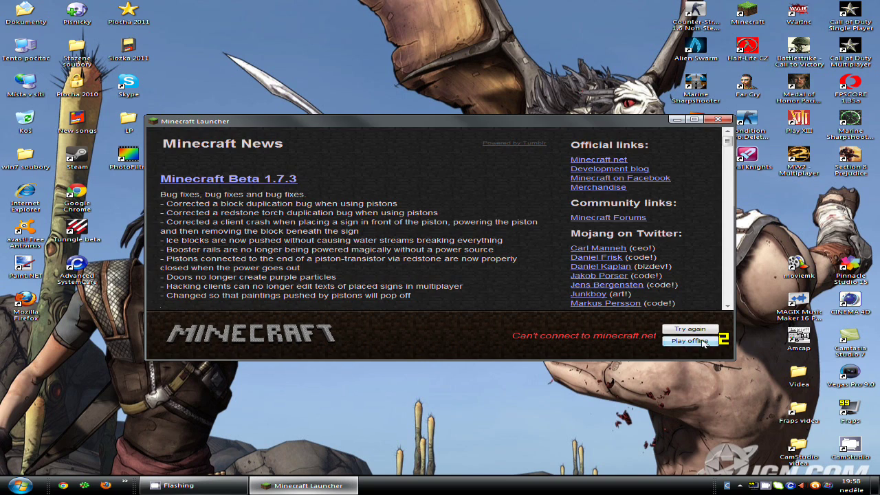
{"action": "left_click", "coordinate": [709, 344]}
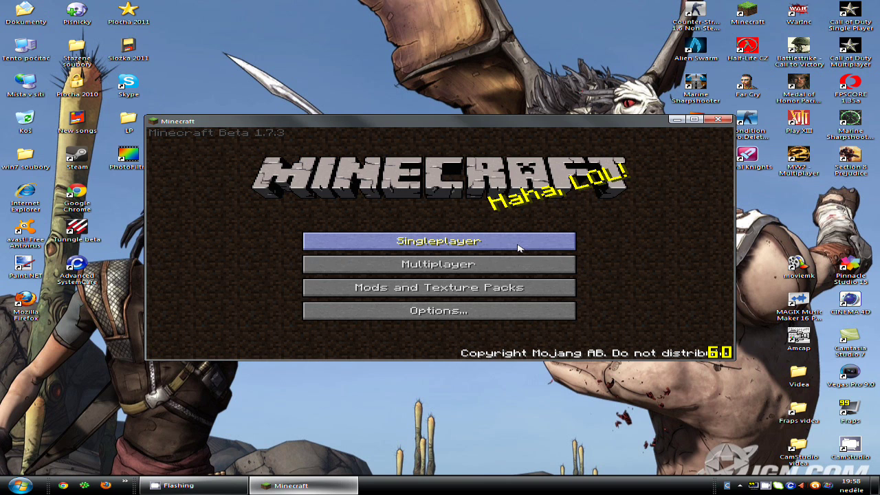
- Load an existing single-player world from the saved list and switch Minecraft to full screen
{"action": "left_click", "coordinate": [439, 241]}
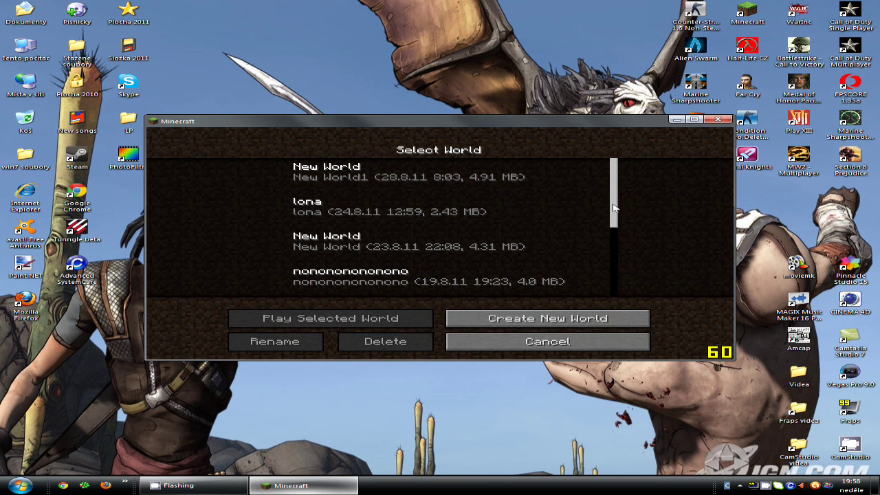
{"action": "left_click_drag", "start_coordinate": [612, 204], "coordinate": [614, 288]}
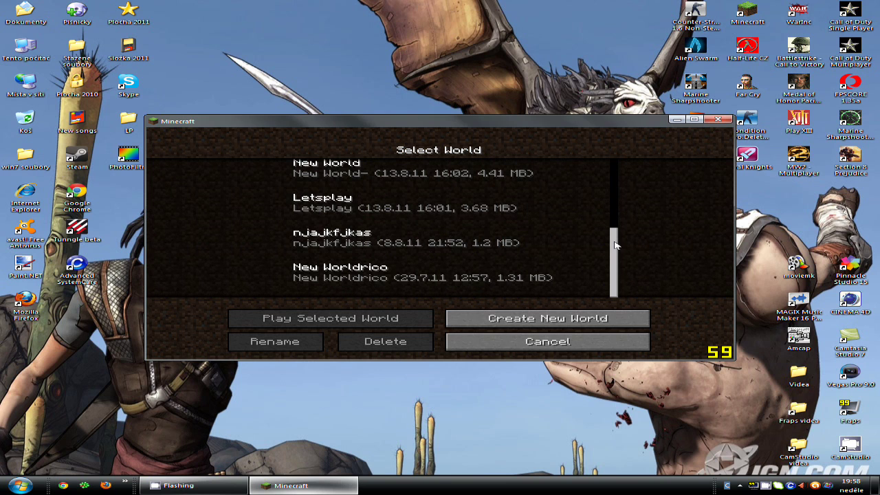
{"action": "left_click_drag", "start_coordinate": [616, 245], "coordinate": [615, 219]}
{"action": "double_click", "coordinate": [493, 228]}
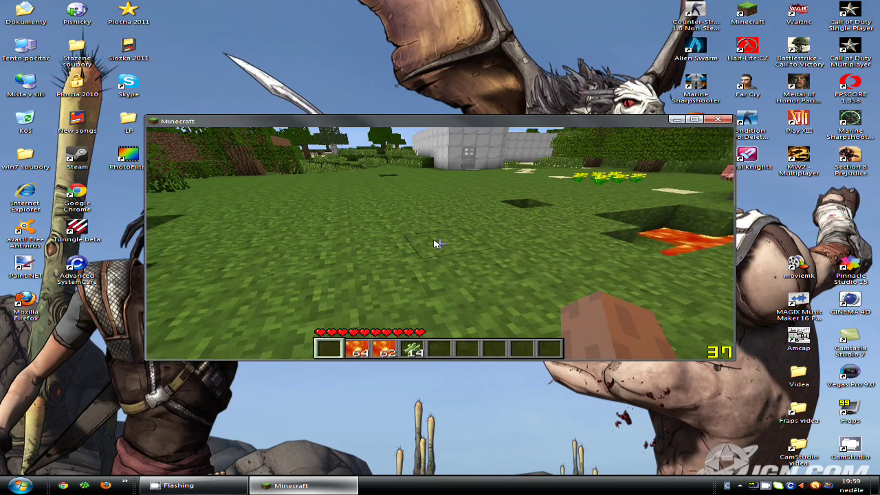
{"action": "key", "text": "F11"}
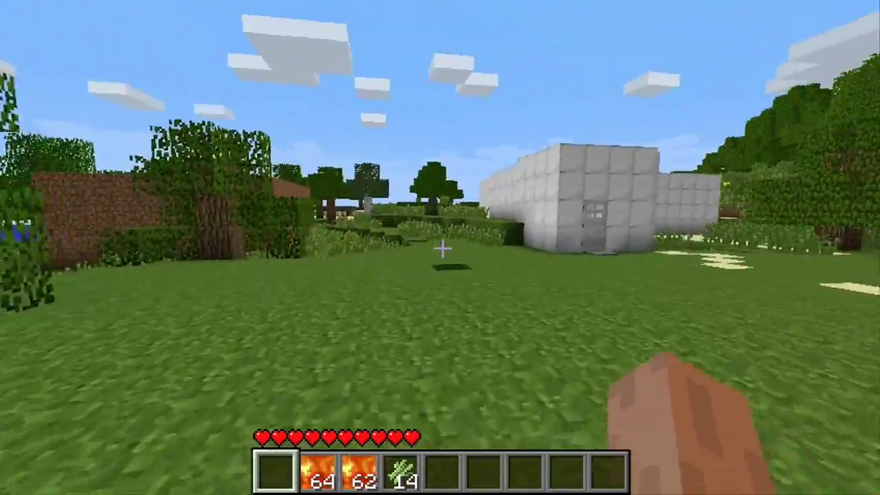
{"action": "key", "text": "w"}
{"action": "key", "text": "w"}
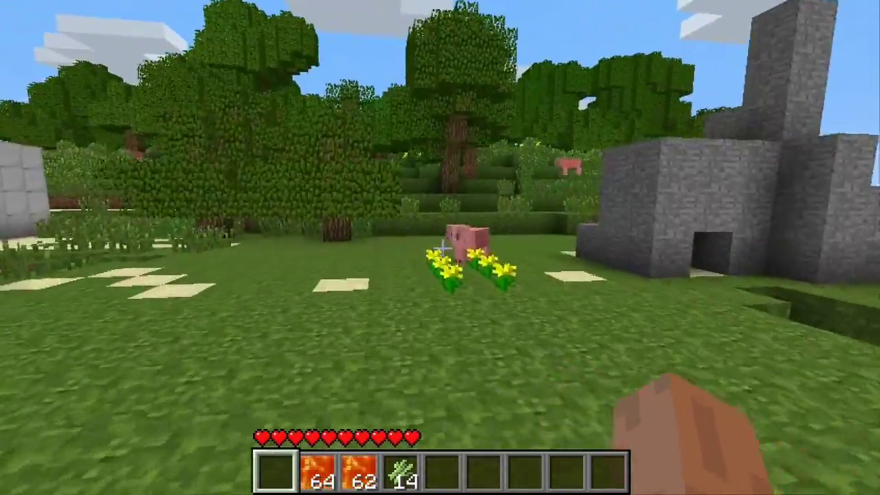
{"action": "key", "text": "w"}
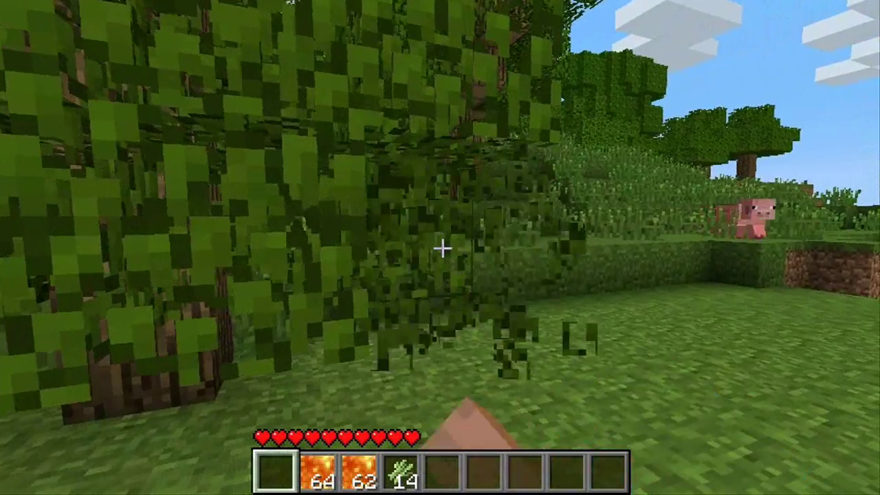
- Break some tree leaves, and add a lava bucket and a water bucket to the hotbar from the TooManyItems item list
{"action": "left_click", "coordinate": [442, 249]}
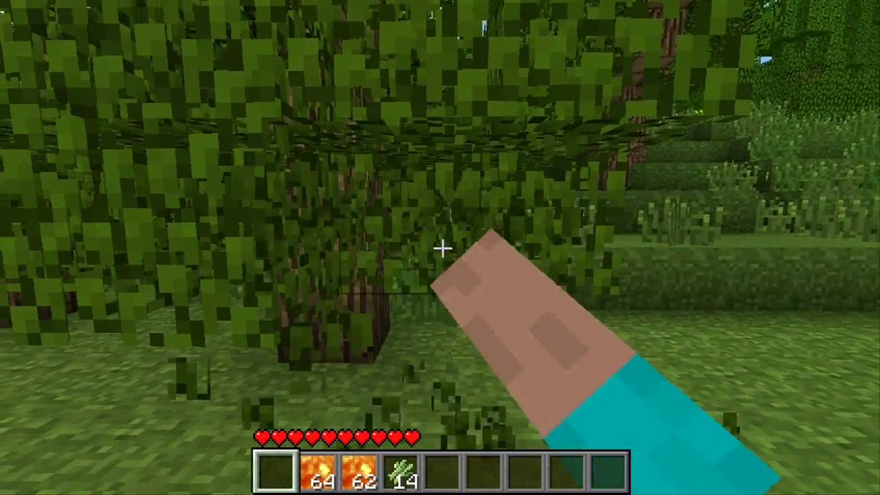
{"action": "key", "text": "e"}
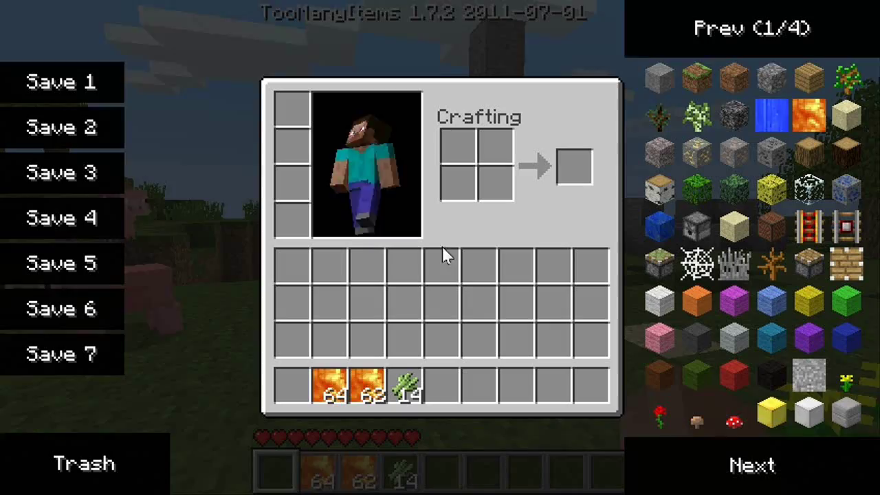
{"action": "left_click", "coordinate": [786, 467]}
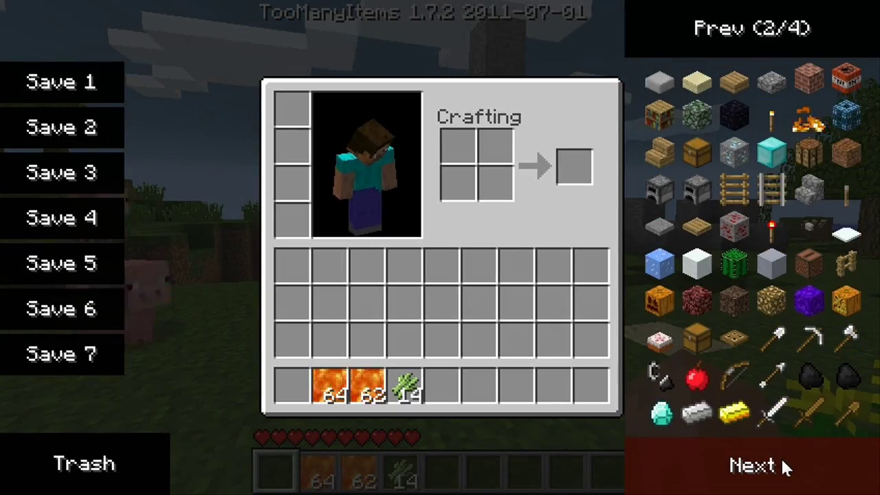
{"action": "left_click", "coordinate": [786, 468]}
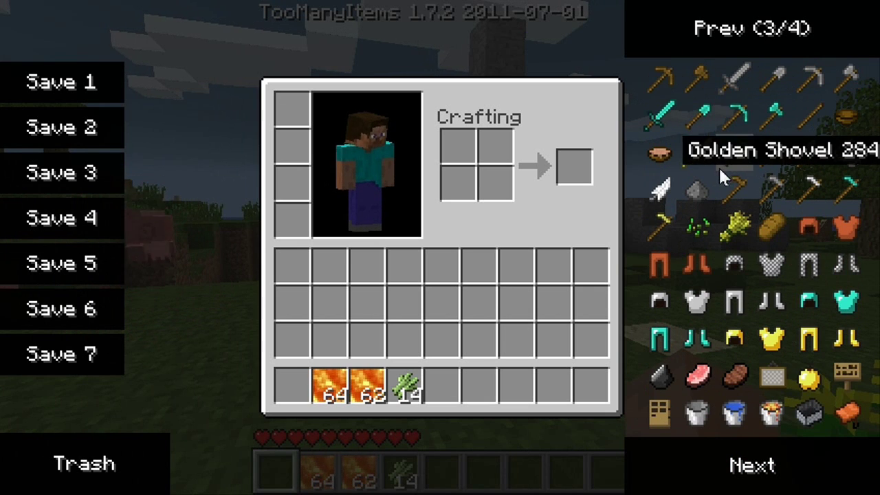
{"action": "left_click", "coordinate": [805, 461]}
{"action": "left_click", "coordinate": [786, 460]}
{"action": "left_click", "coordinate": [786, 460]}
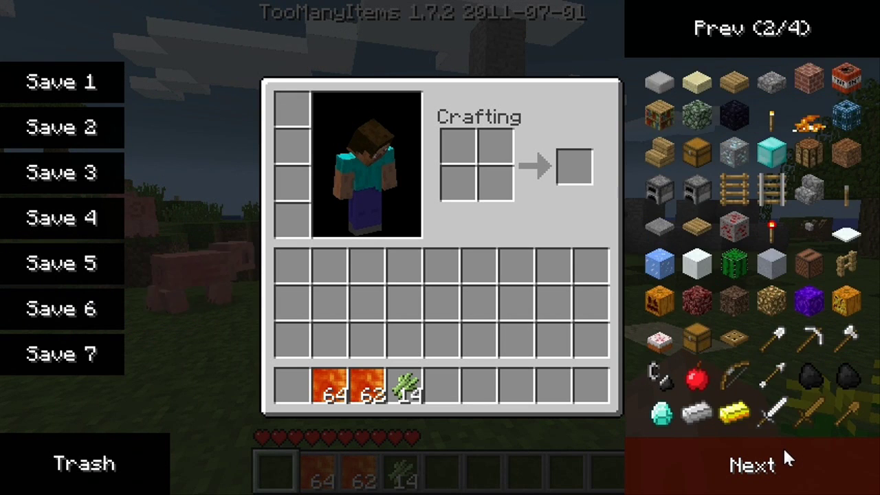
{"action": "left_click", "coordinate": [785, 460]}
{"action": "left_click", "coordinate": [757, 417]}
{"action": "key", "text": "e"}
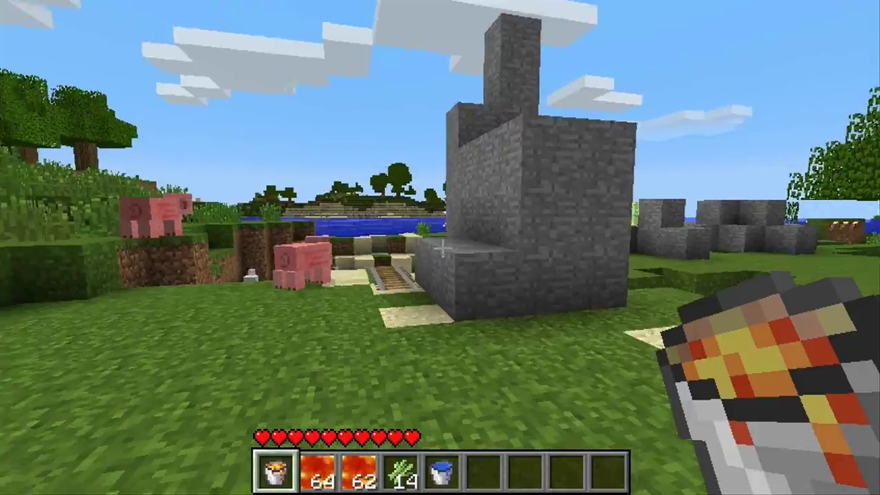
- Walk to the edge of the ravine, place one lava block there and pour the water bucket over it
{"action": "key", "text": "w"}
{"action": "key", "text": "w"}
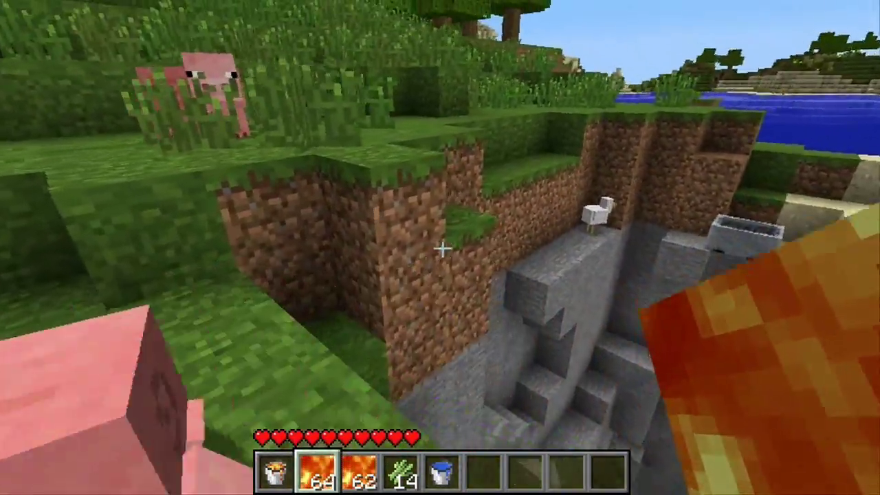
{"action": "right_click", "coordinate": [441, 249]}
{"action": "scroll", "coordinate": [442, 248], "scroll_direction": "down", "scroll_amount": 3}
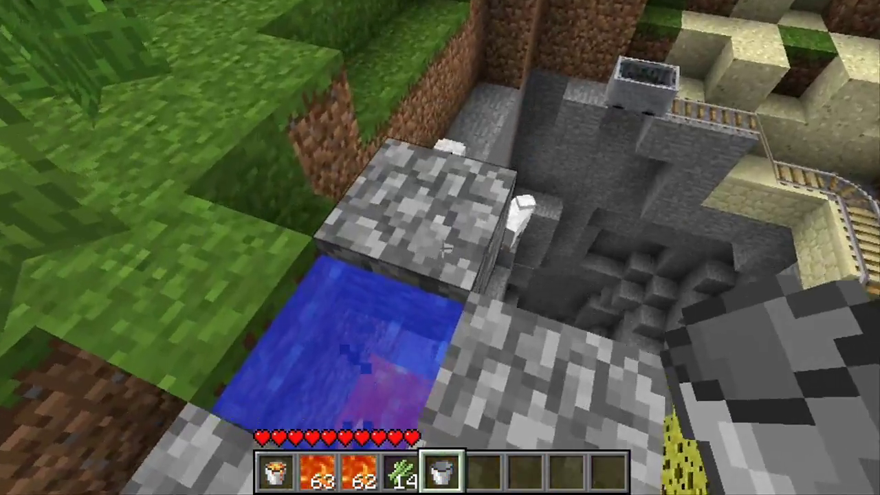
{"action": "scroll", "coordinate": [441, 249], "scroll_direction": "down", "scroll_amount": 1}
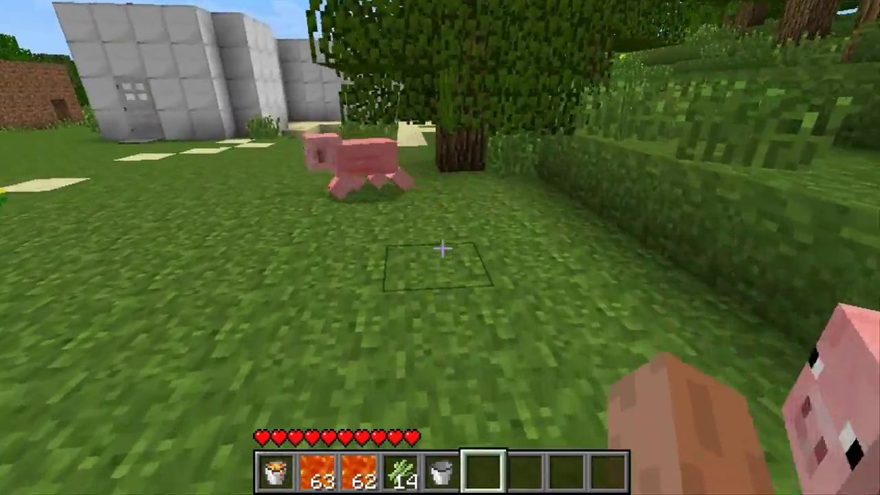
- Hit the pig in the meadow, gather the yellow flowers around it and walk to the grassy slope
{"action": "scroll", "coordinate": [441, 249], "scroll_direction": "up", "scroll_amount": 3}
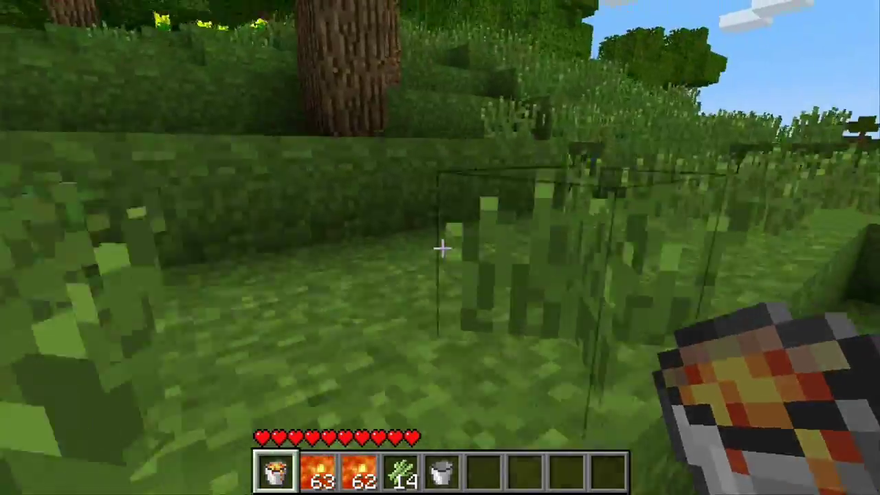
{"action": "key", "text": "w"}
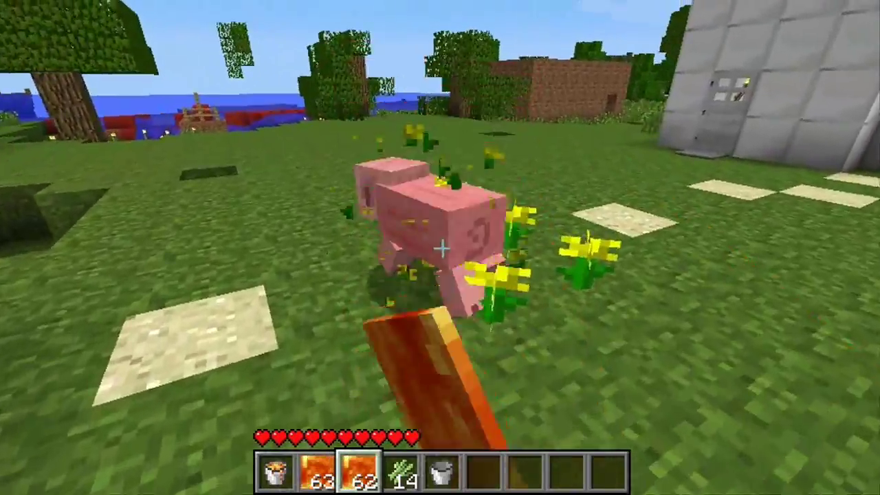
{"action": "left_click", "coordinate": [440, 248]}
{"action": "left_click", "coordinate": [440, 247]}
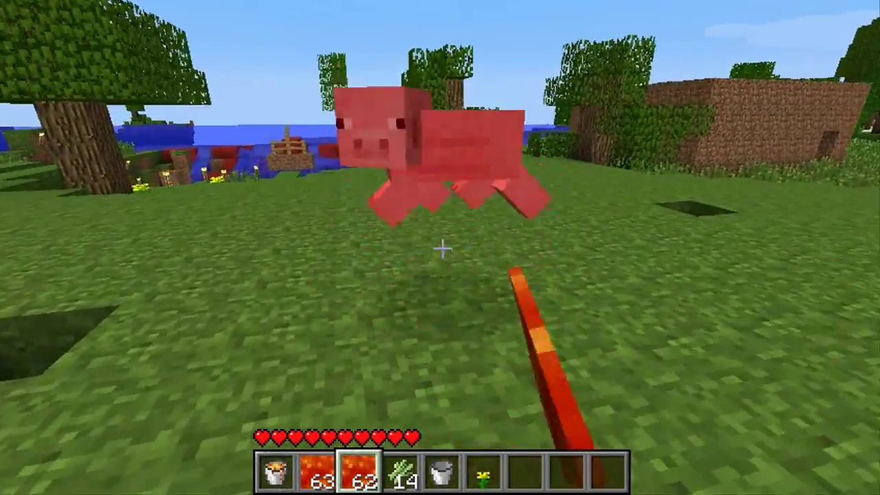
{"action": "left_click", "coordinate": [440, 248]}
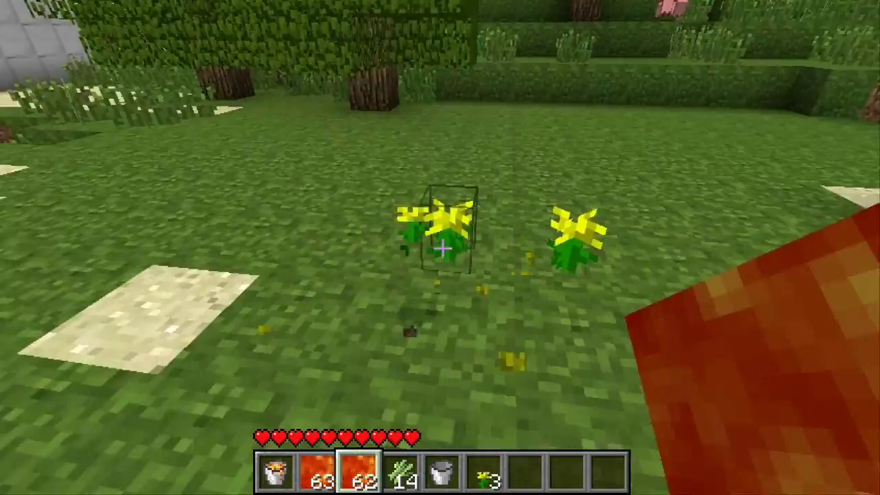
{"action": "left_click", "coordinate": [440, 248]}
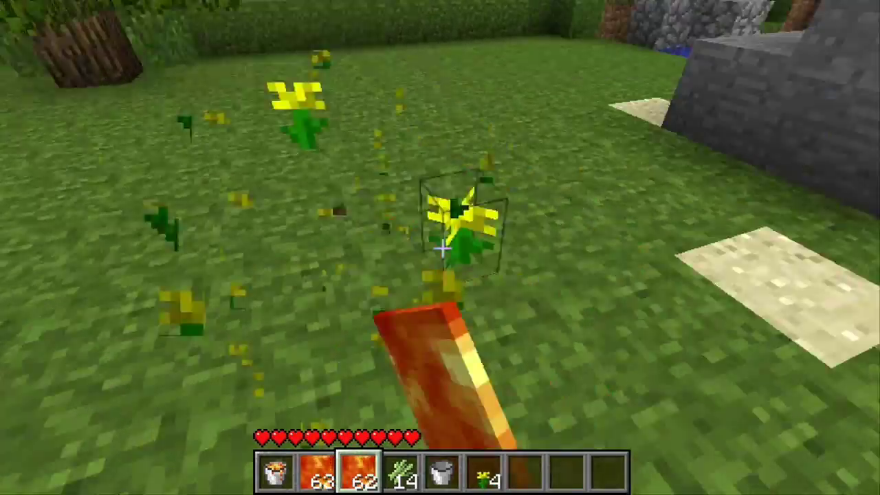
{"action": "left_click", "coordinate": [440, 247]}
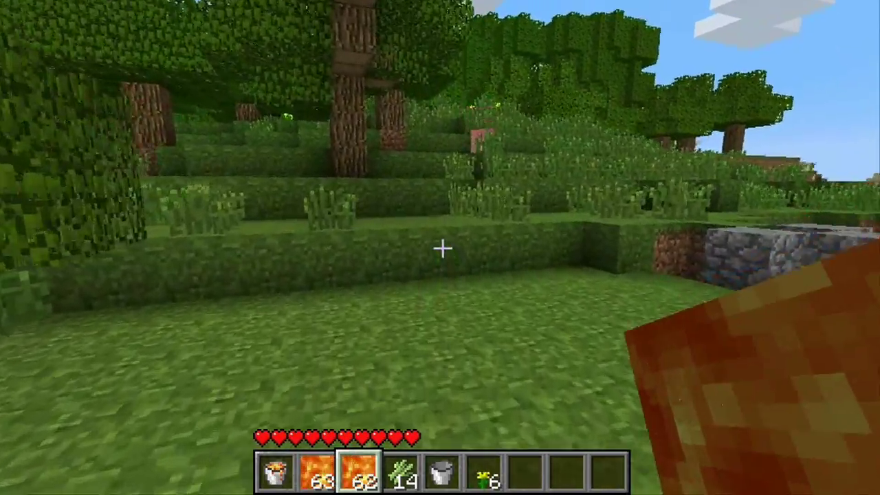
{"action": "key", "text": "w"}
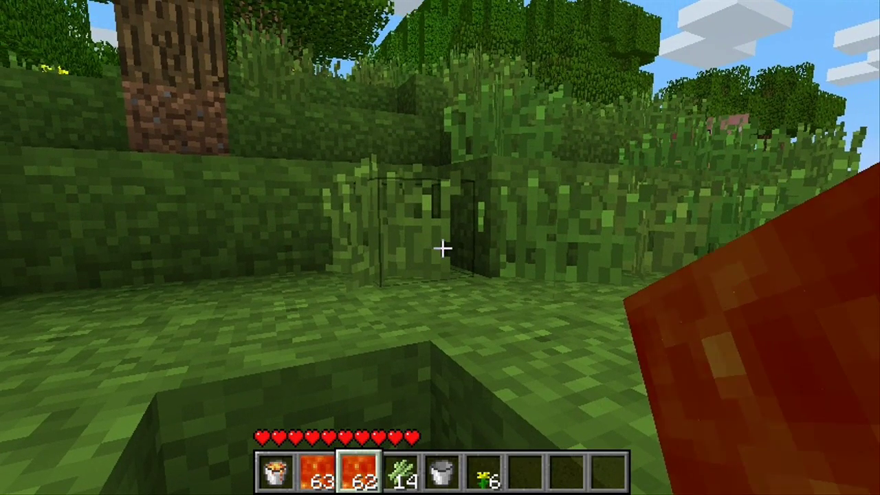
- Leave full-screen mode, exit the world and close Minecraft
{"action": "key", "text": "F11"}
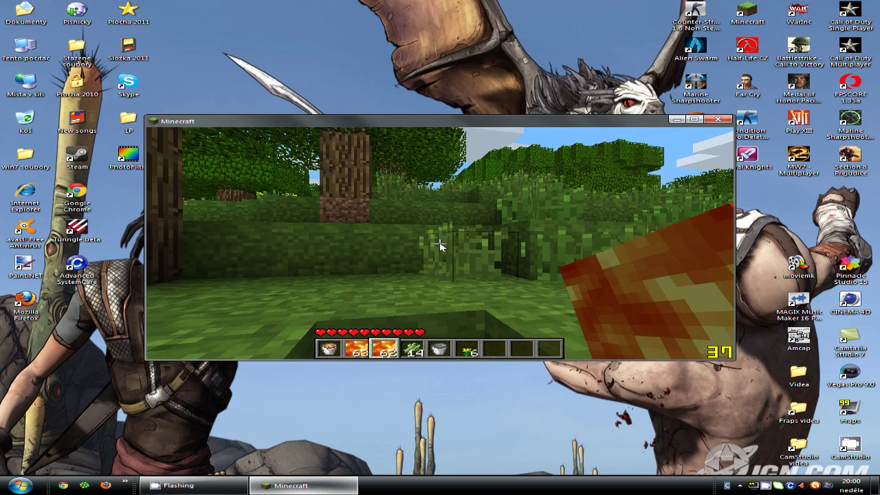
{"action": "key", "text": "Escape"}
{"action": "left_click", "coordinate": [479, 296]}
{"action": "key", "text": "alt+F4"}
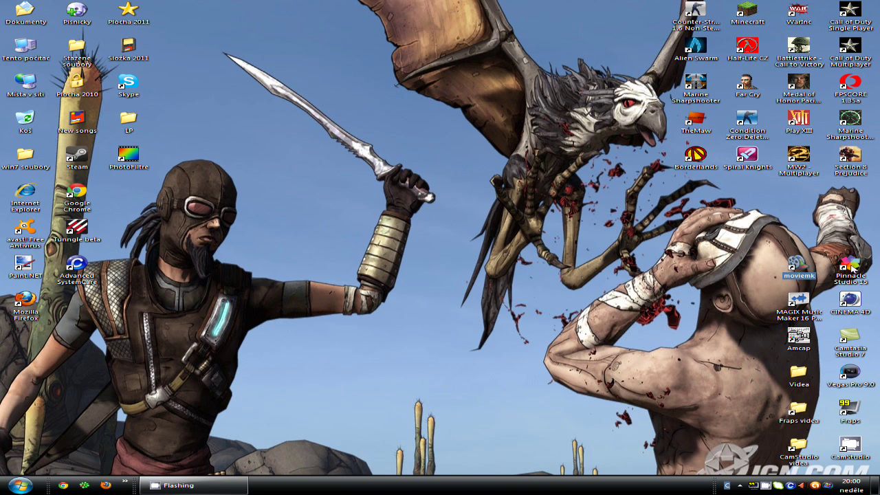
{"action": "left_click", "coordinate": [865, 350]}
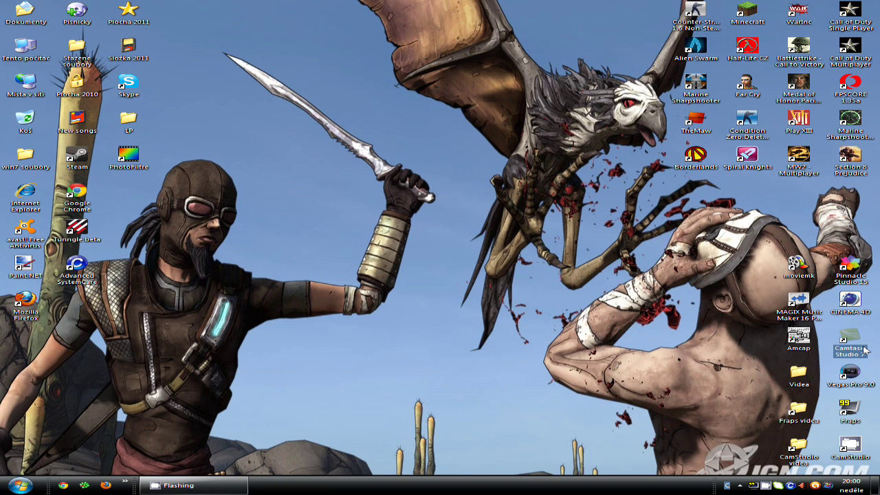
{"action": "left_click", "coordinate": [688, 356]}
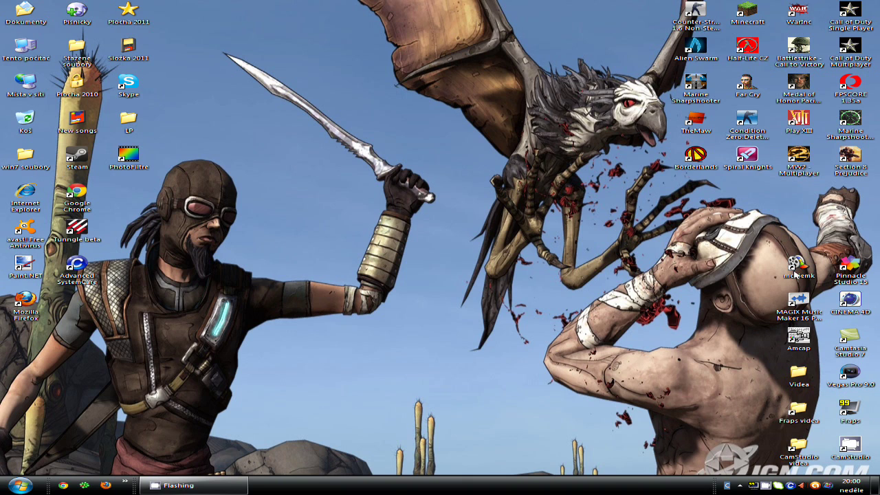
{"action": "key", "text": "m"}
{"action": "left_click", "coordinate": [856, 366]}
{"action": "left_click", "coordinate": [788, 264]}
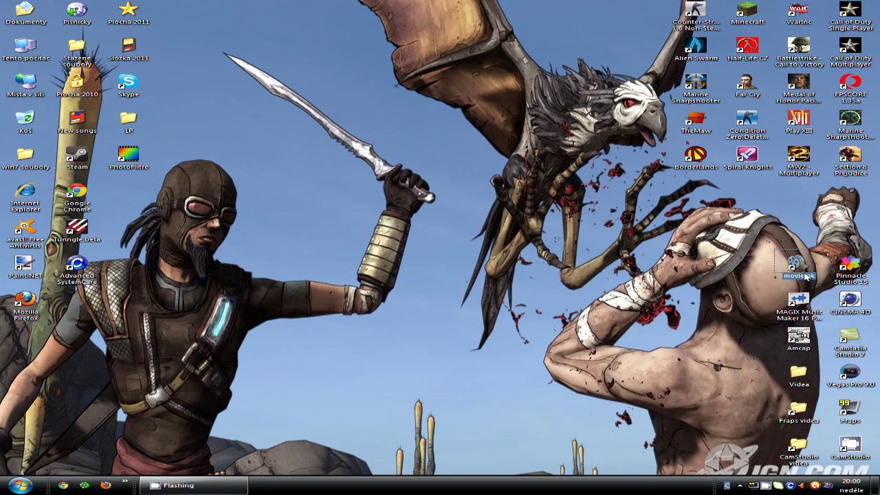
{"action": "left_click", "coordinate": [625, 240]}
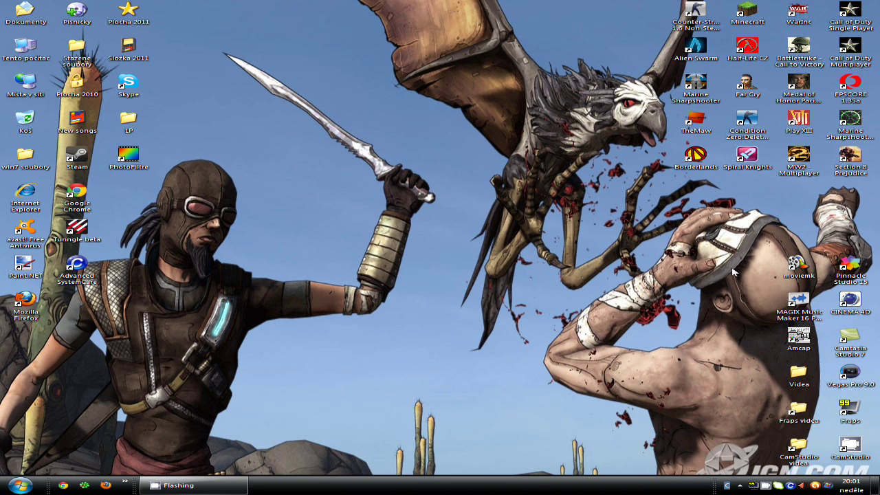
- Launch Vegas Pro 9.0 and create a new project with the HDV 720-30p (1280x720; 29,970 fps) template
{"action": "double_click", "coordinate": [857, 383]}
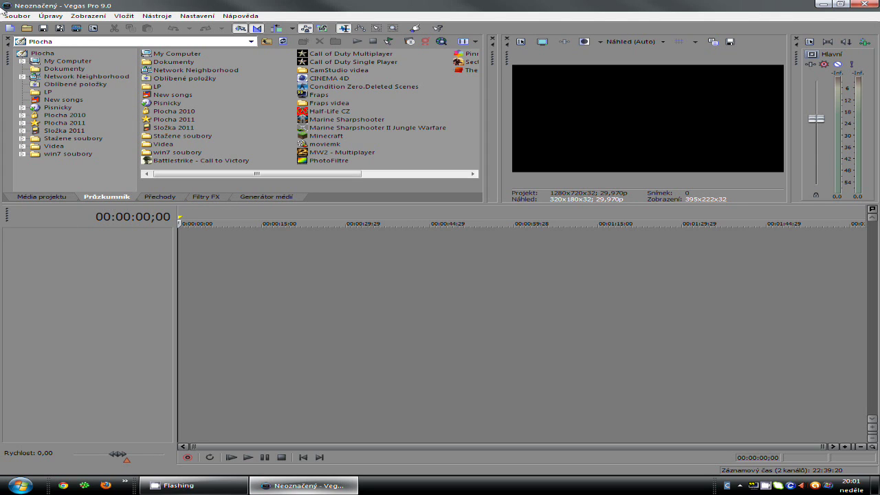
{"action": "left_click", "coordinate": [17, 15]}
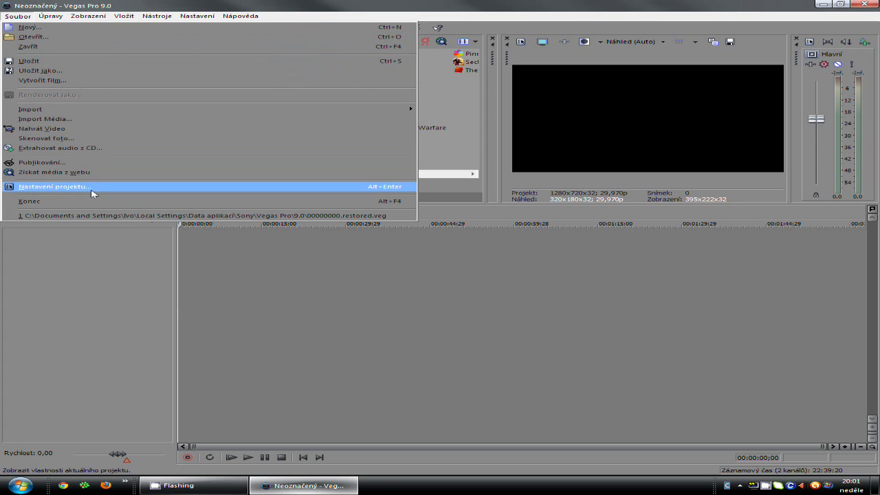
{"action": "left_click", "coordinate": [29, 26]}
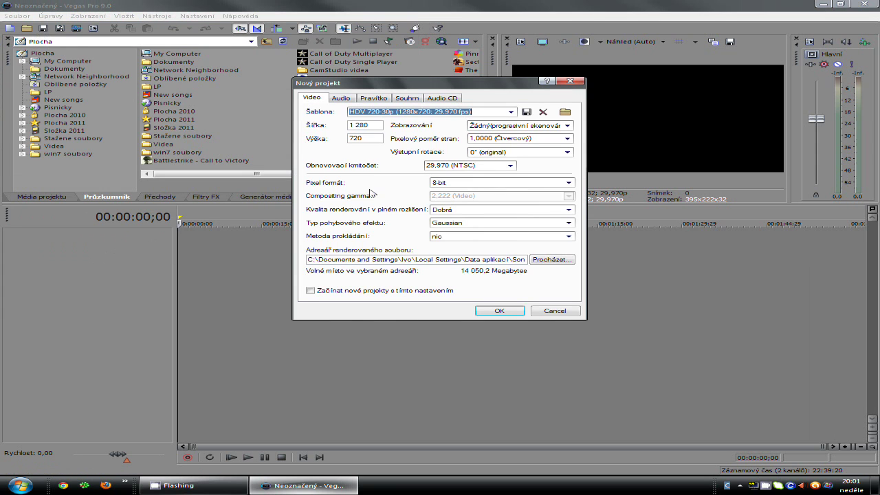
{"action": "left_click", "coordinate": [513, 112]}
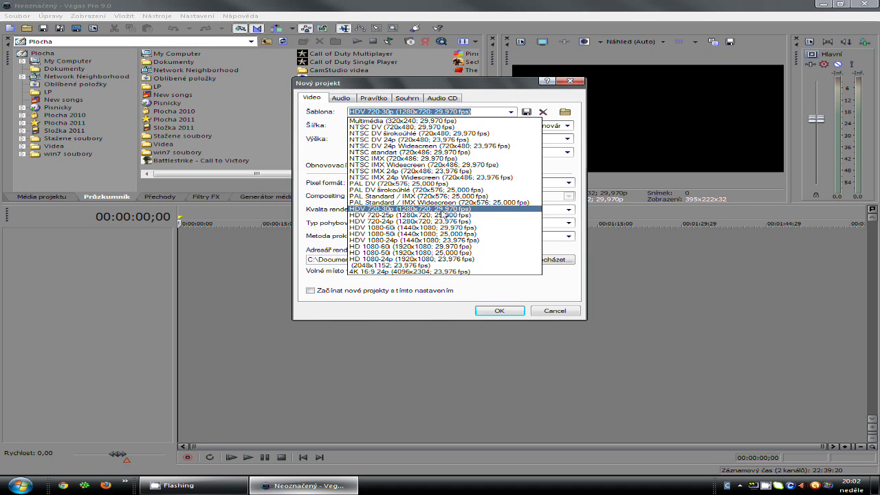
{"action": "left_click", "coordinate": [436, 209]}
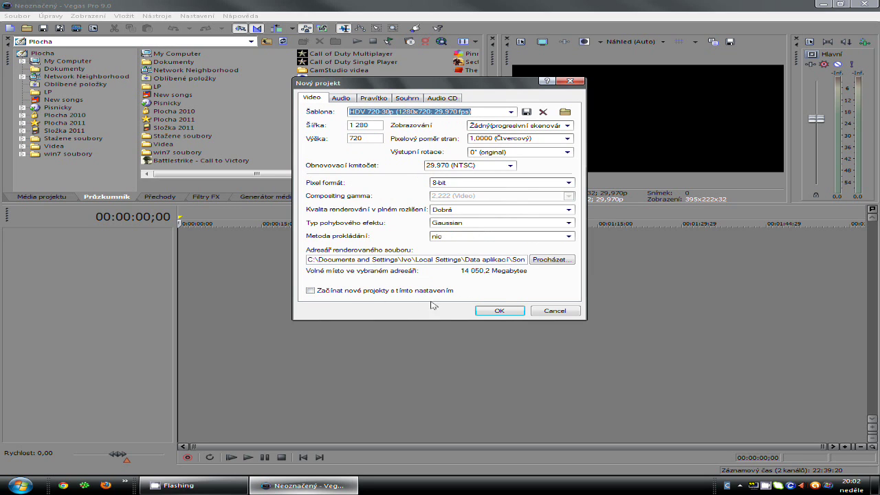
{"action": "left_click", "coordinate": [502, 313]}
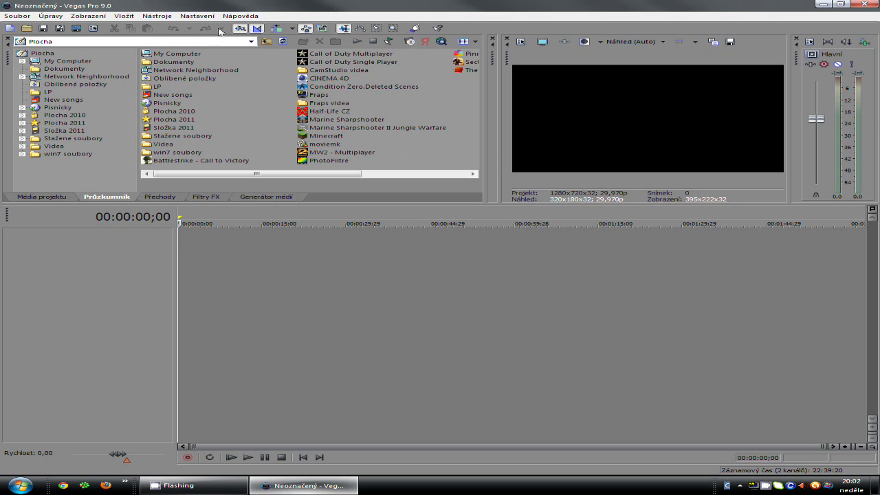
{"action": "left_click", "coordinate": [196, 16]}
{"action": "left_click", "coordinate": [251, 41]}
{"action": "left_click", "coordinate": [327, 105]}
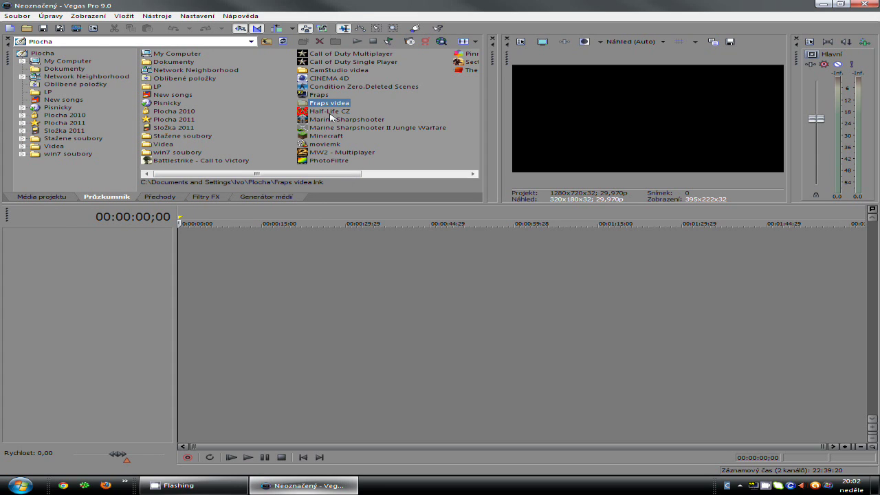
{"action": "double_click", "coordinate": [333, 104]}
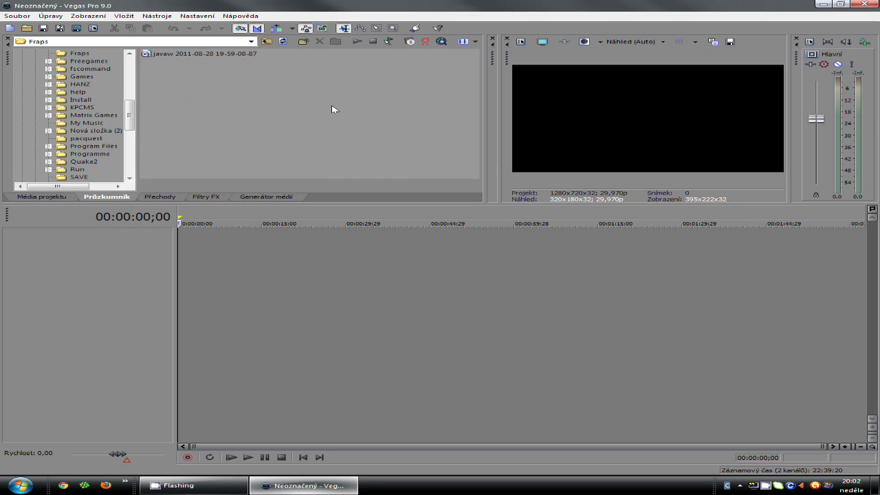
{"action": "left_click", "coordinate": [172, 55]}
{"action": "left_click_drag", "start_coordinate": [203, 258], "coordinate": [183, 282]}
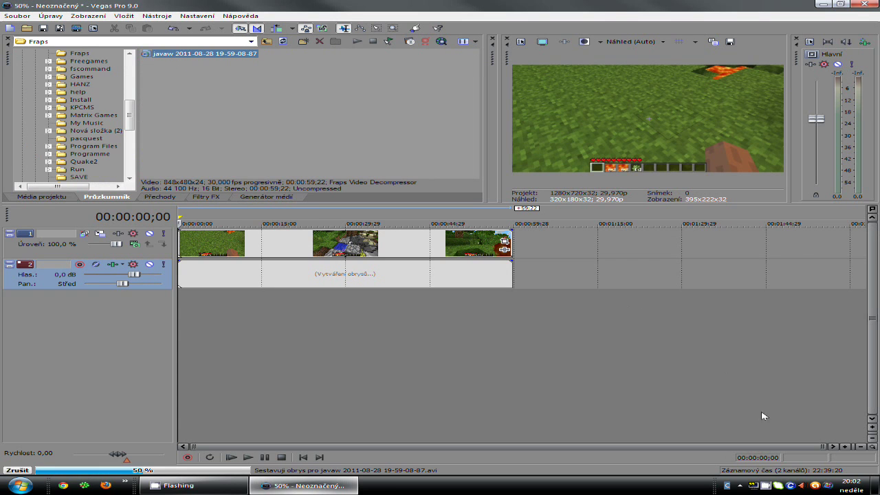
{"action": "double_click", "coordinate": [421, 342]}
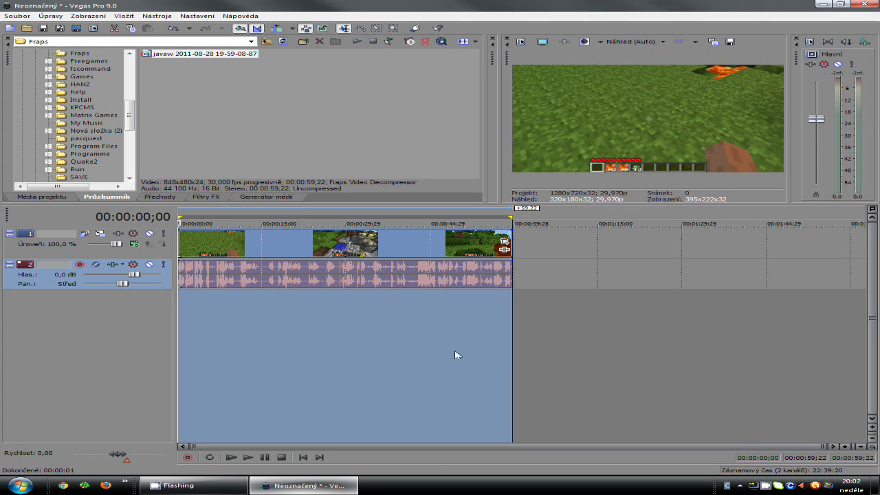
{"action": "left_click", "coordinate": [510, 344]}
{"action": "left_click_drag", "start_coordinate": [514, 338], "coordinate": [170, 327]}
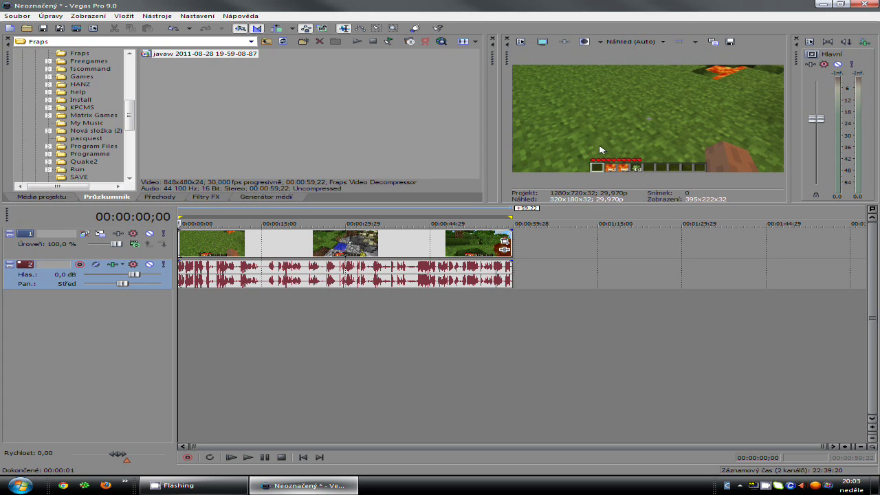
- Check the video clip's pan/crop settings and close their window
{"action": "left_click", "coordinate": [505, 241]}
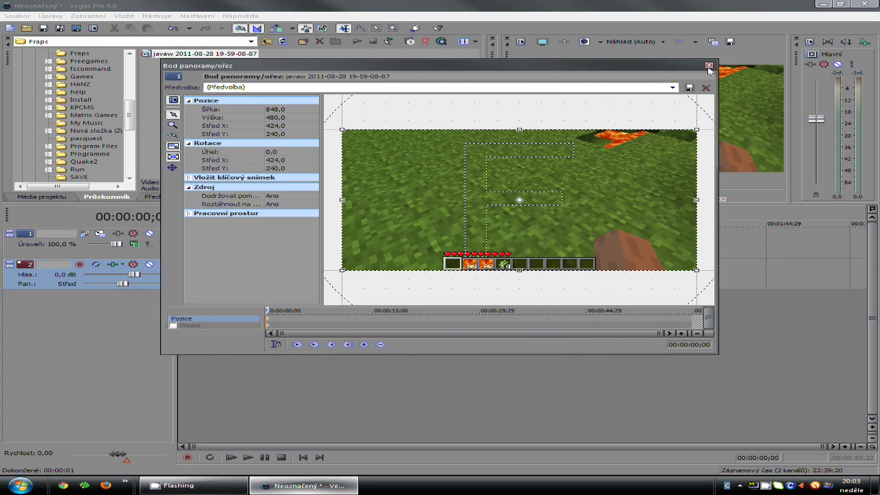
{"action": "left_click", "coordinate": [708, 67]}
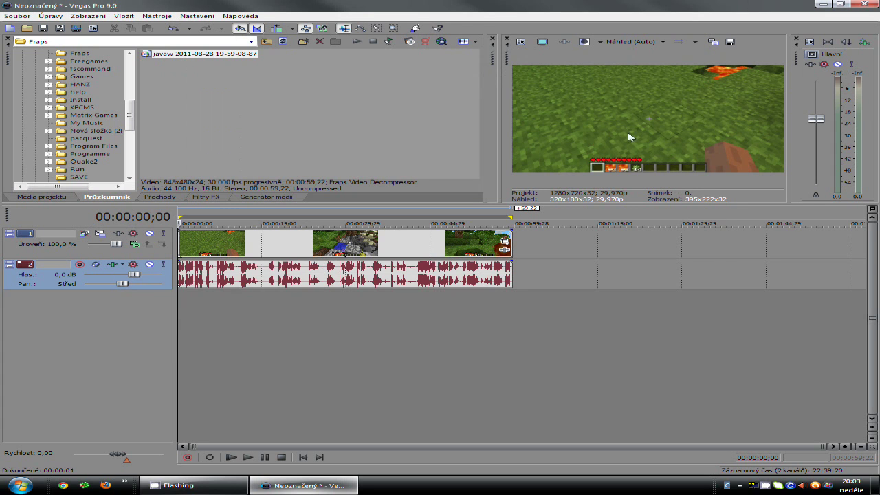
- Set the maintain-aspect-ratio source option to Ne in the video clip's pan/crop settings and close their window
{"action": "left_click", "coordinate": [505, 242]}
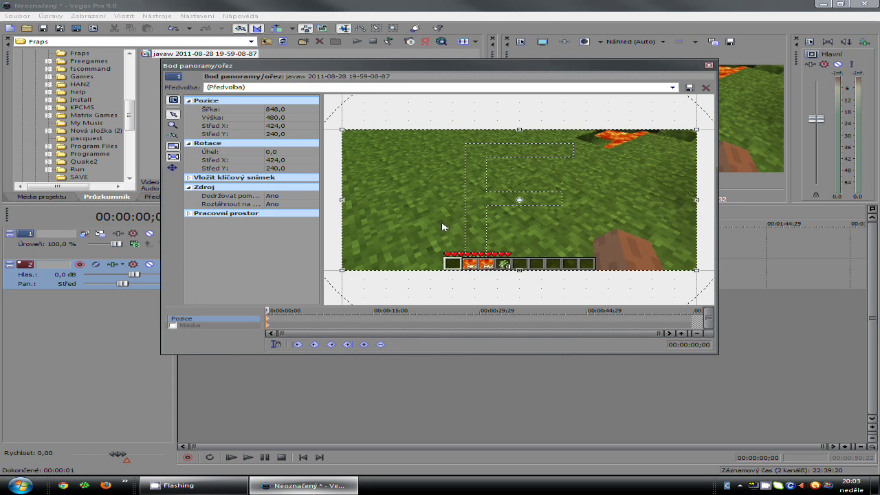
{"action": "left_click", "coordinate": [188, 189]}
{"action": "left_click", "coordinate": [191, 191]}
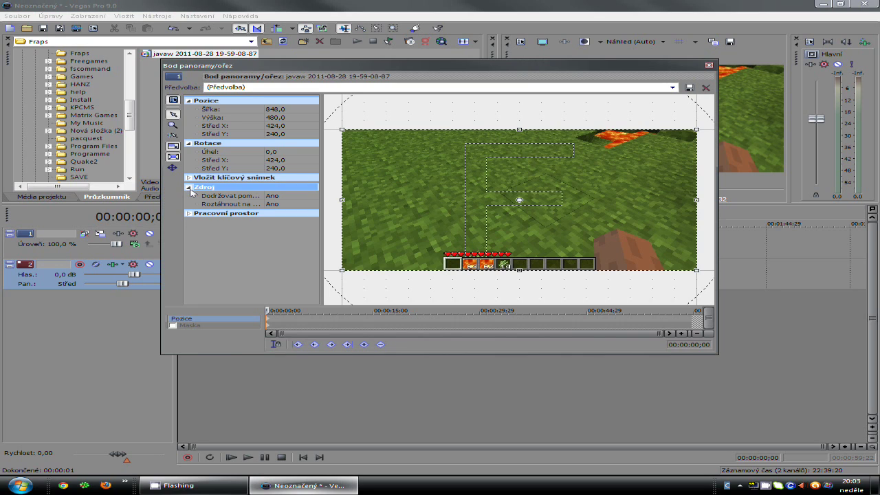
{"action": "left_click", "coordinate": [284, 199]}
{"action": "left_click", "coordinate": [281, 212]}
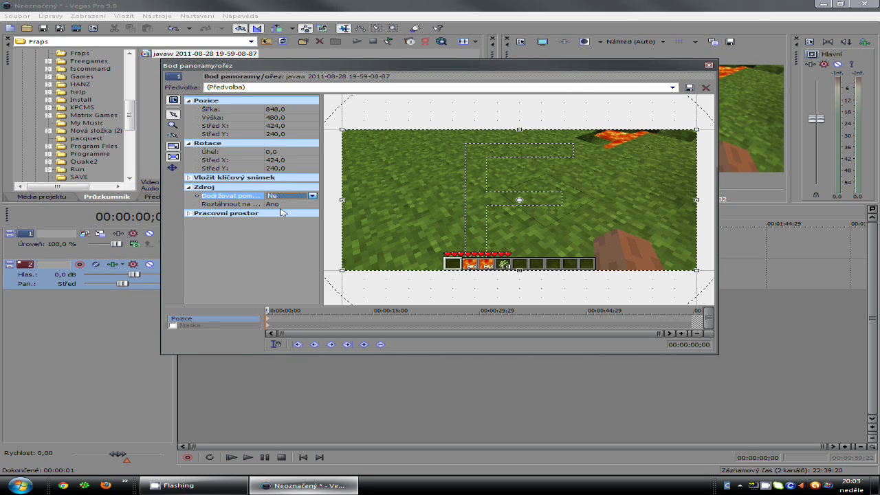
{"action": "left_click", "coordinate": [710, 66]}
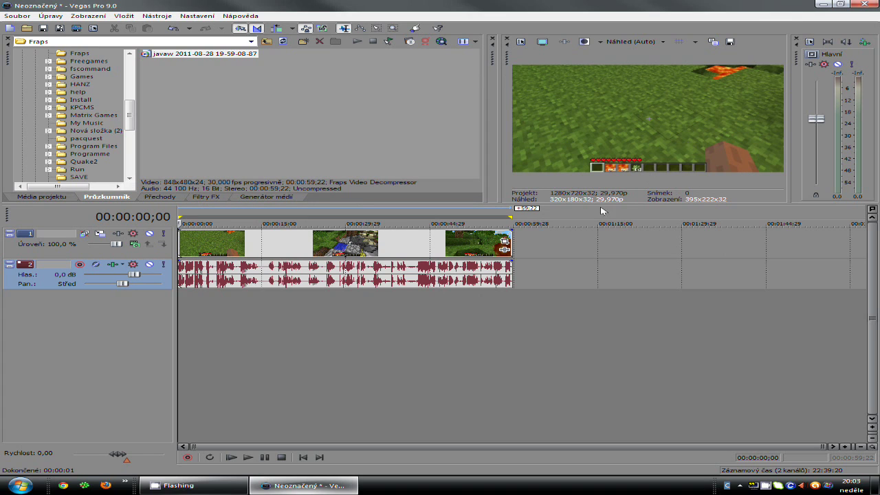
- Recheck the source options in the video clip's pan/crop settings and close their window
{"action": "left_click", "coordinate": [505, 244]}
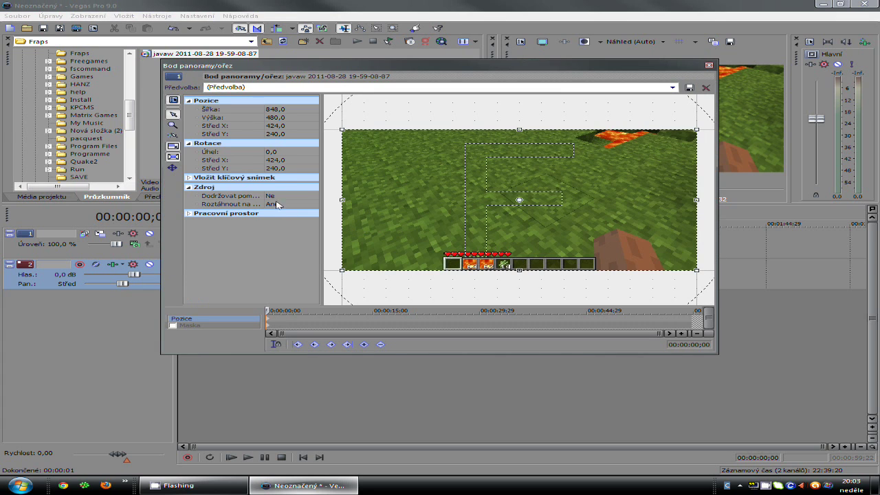
{"action": "left_click", "coordinate": [275, 196]}
{"action": "left_click", "coordinate": [292, 209]}
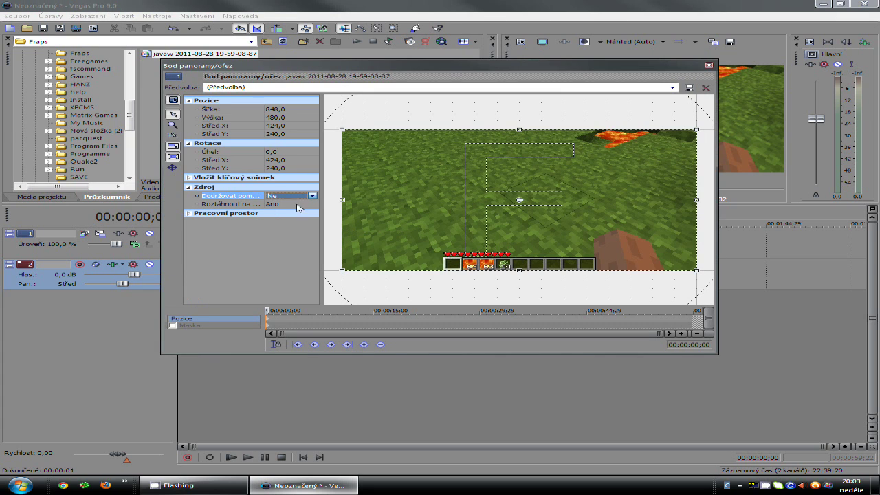
{"action": "left_click", "coordinate": [709, 65]}
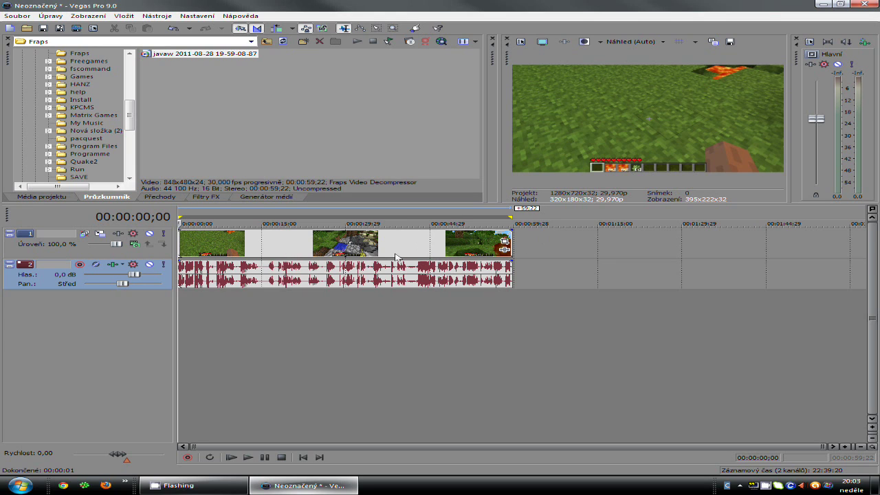
- Move the gameplay clip about 11 seconds later and insert a Default Text title at the start of the timeline
{"action": "left_click_drag", "start_coordinate": [267, 251], "coordinate": [330, 250]}
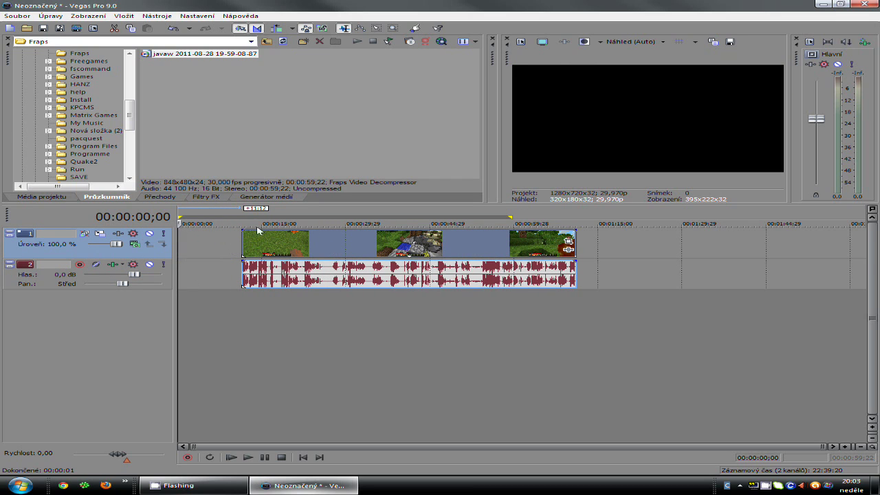
{"action": "left_click", "coordinate": [266, 198]}
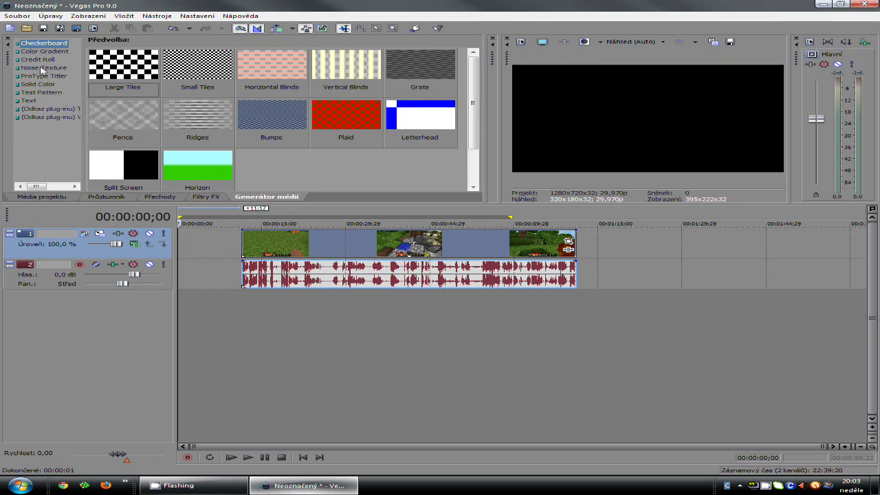
{"action": "left_click", "coordinate": [34, 100]}
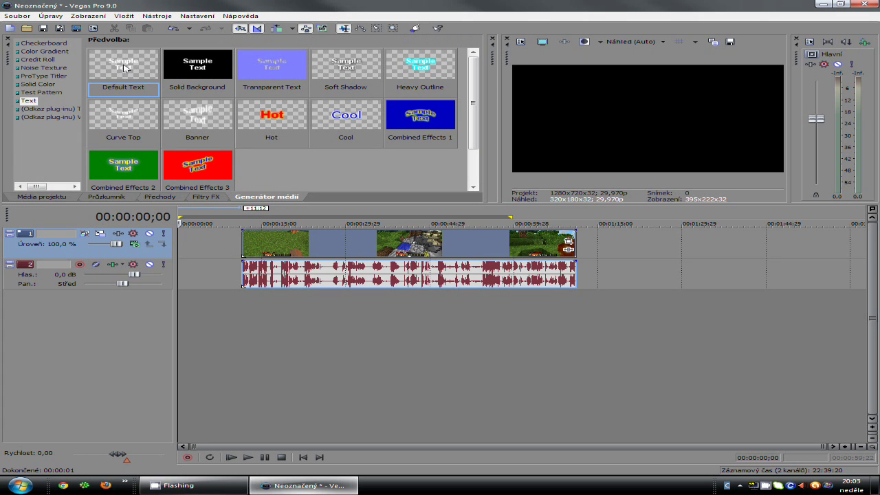
{"action": "left_click_drag", "start_coordinate": [125, 67], "coordinate": [190, 244]}
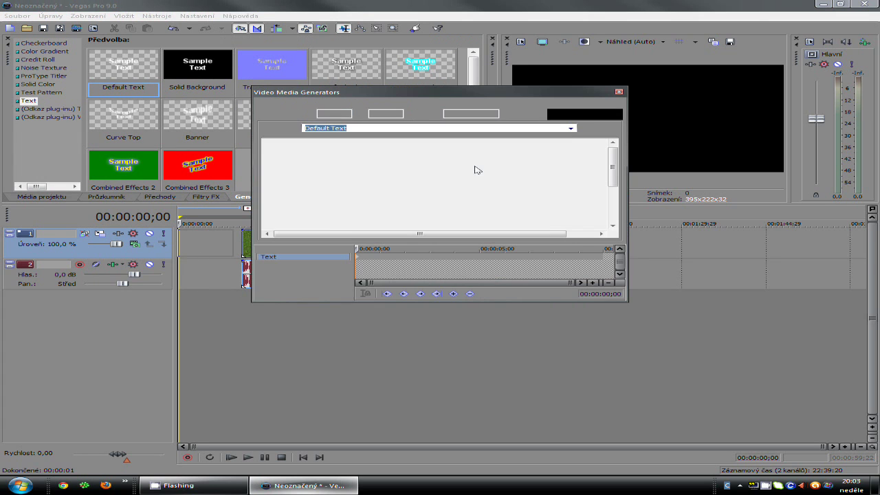
- Replace the title's sample text with "Lets play"
{"action": "left_click_drag", "start_coordinate": [331, 206], "coordinate": [660, 246]}
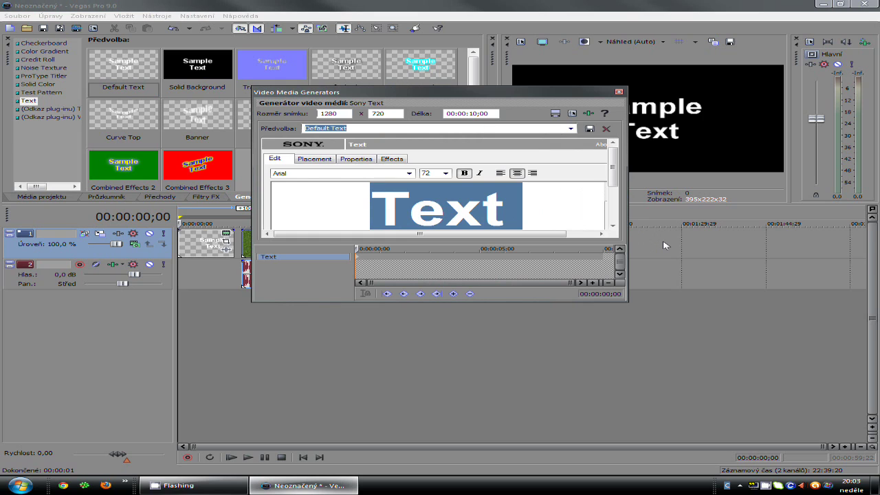
{"action": "key", "text": "Delete"}
{"action": "type", "text": "Le"}
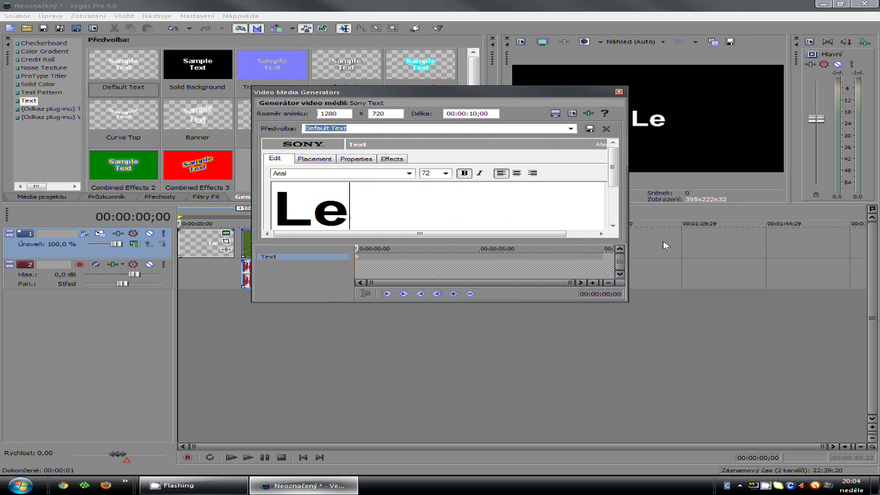
{"action": "type", "text": "ts play"}
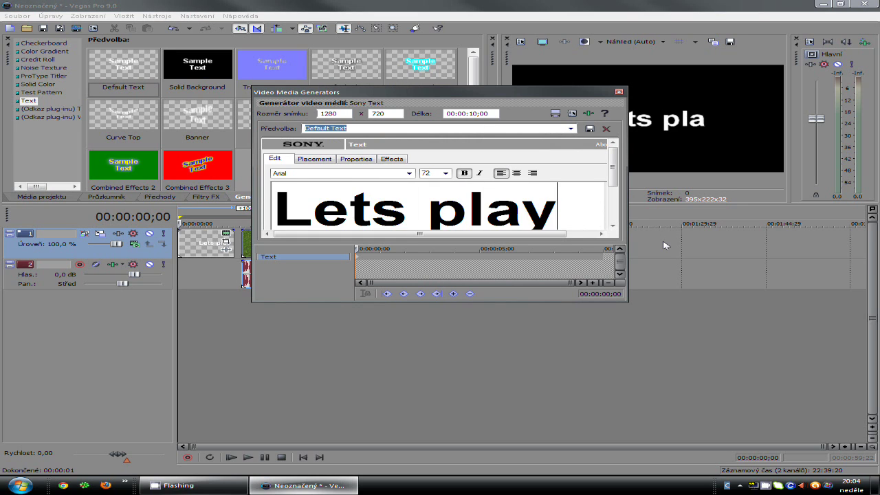
- Look through the title's available fonts, font sizes and placement settings
{"action": "left_click", "coordinate": [396, 174]}
{"action": "left_click", "coordinate": [397, 174]}
{"action": "left_click", "coordinate": [396, 174]}
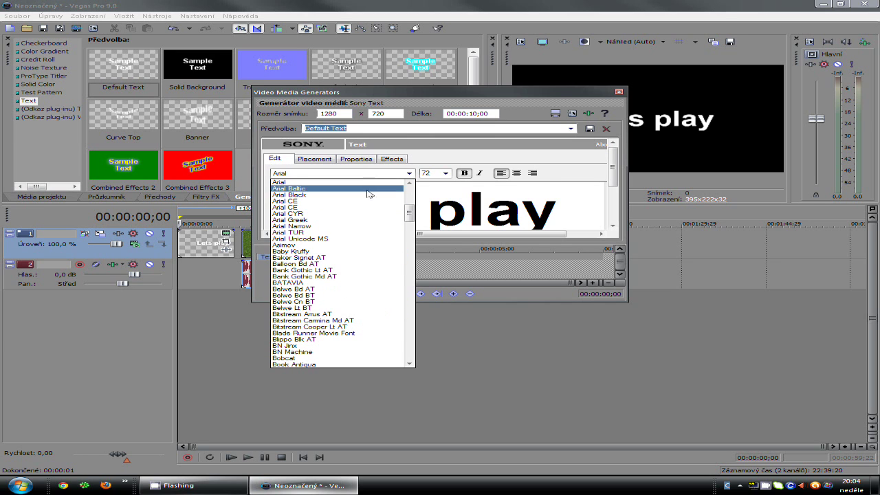
{"action": "left_click", "coordinate": [444, 174]}
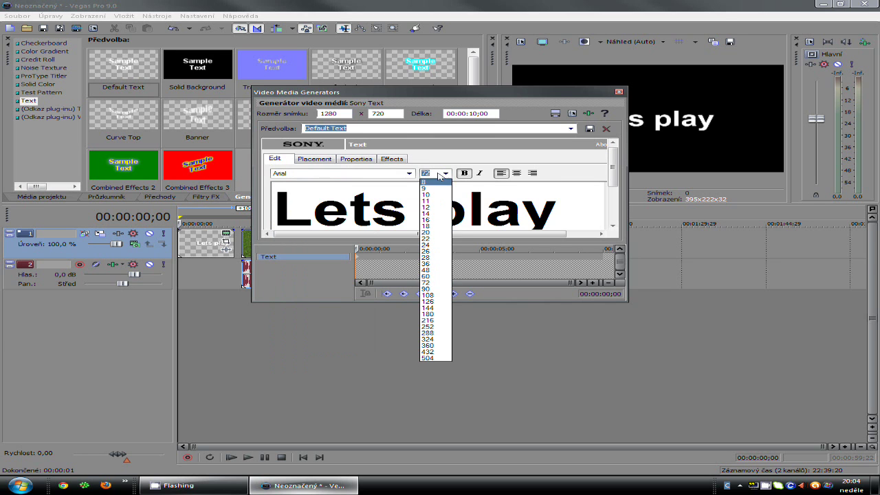
{"action": "left_click", "coordinate": [438, 175]}
{"action": "left_click", "coordinate": [331, 158]}
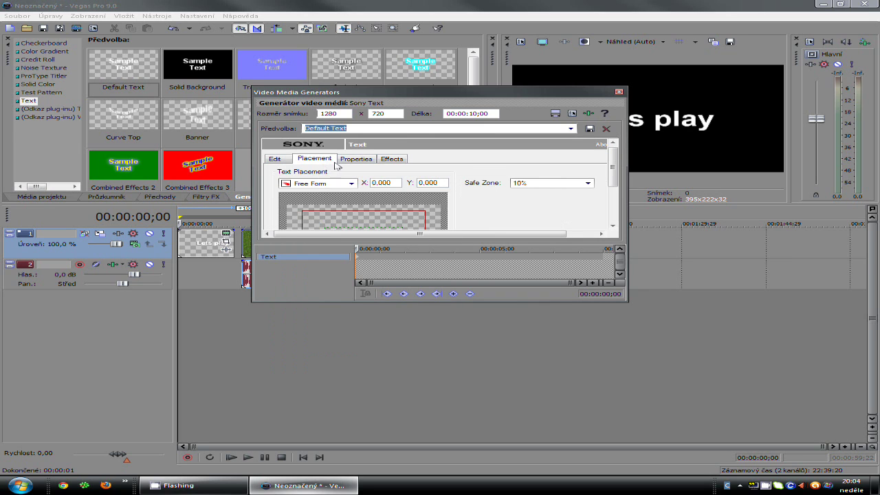
- Give the title magenta text and a blue background, and close the text generator
{"action": "left_click", "coordinate": [356, 158]}
{"action": "left_click_drag", "start_coordinate": [425, 216], "coordinate": [413, 214]}
{"action": "mouse_move", "coordinate": [580, 216]}
{"action": "left_mouse_down"}
{"action": "mouse_move", "coordinate": [593, 215]}
{"action": "mouse_move", "coordinate": [566, 214]}
{"action": "left_mouse_up"}
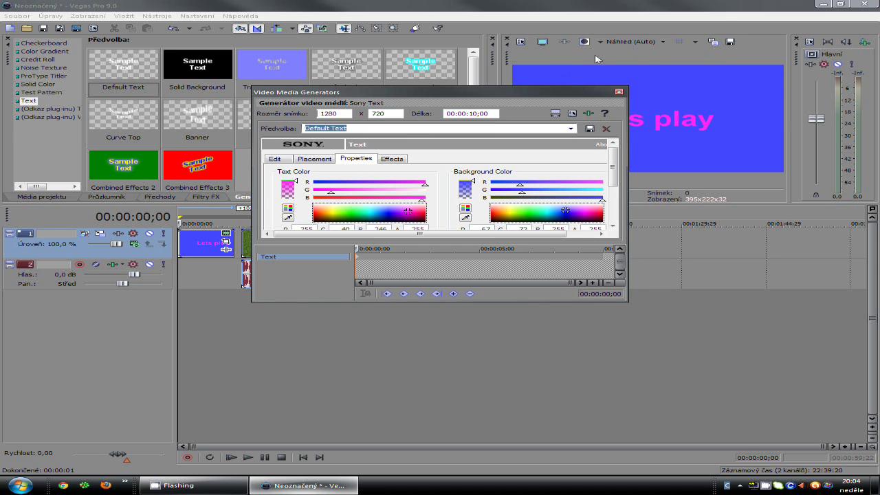
{"action": "left_click", "coordinate": [618, 92]}
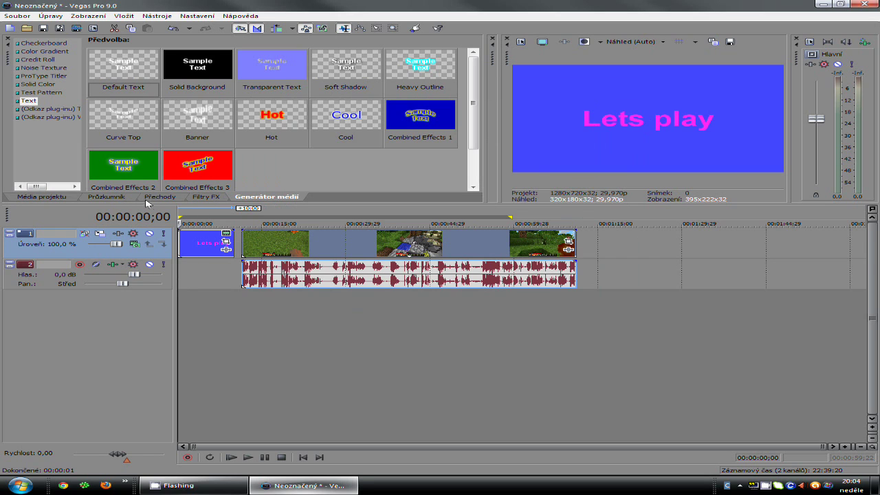
- Apply the Swirl effect with the Maximum Swirl, Clockwise preset to the Lets play title
{"action": "left_click", "coordinate": [208, 198]}
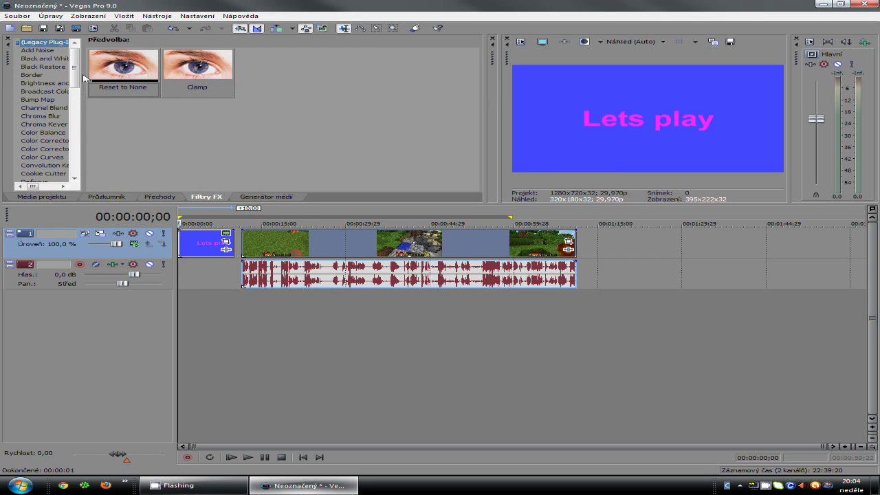
{"action": "scroll", "coordinate": [68, 136], "scroll_direction": "down", "scroll_amount": 12}
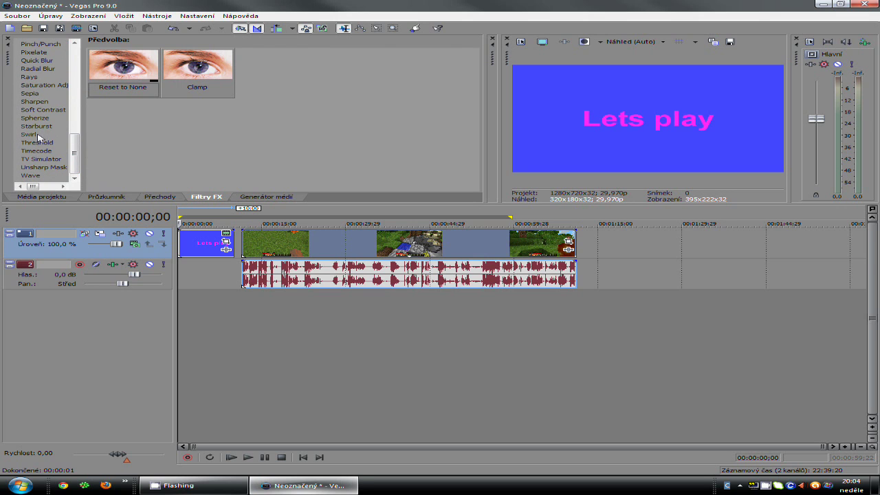
{"action": "left_click", "coordinate": [38, 135]}
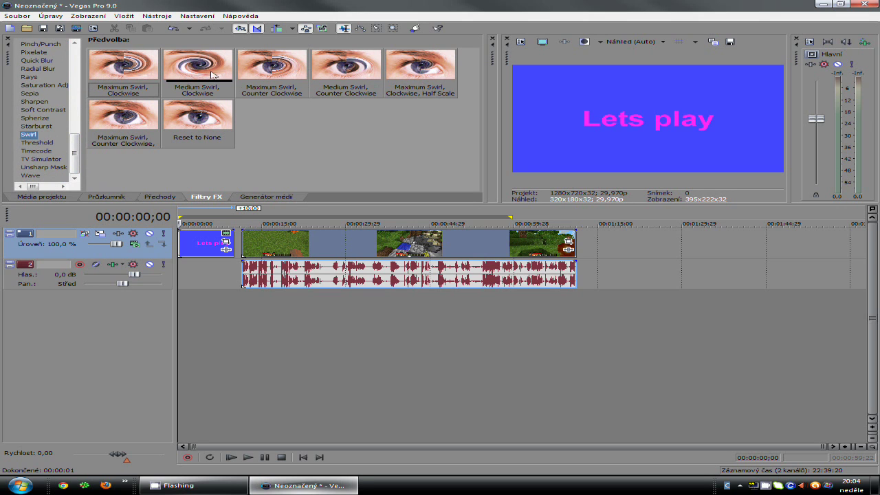
{"action": "left_click", "coordinate": [137, 68]}
{"action": "left_click_drag", "start_coordinate": [203, 248], "coordinate": [196, 242]}
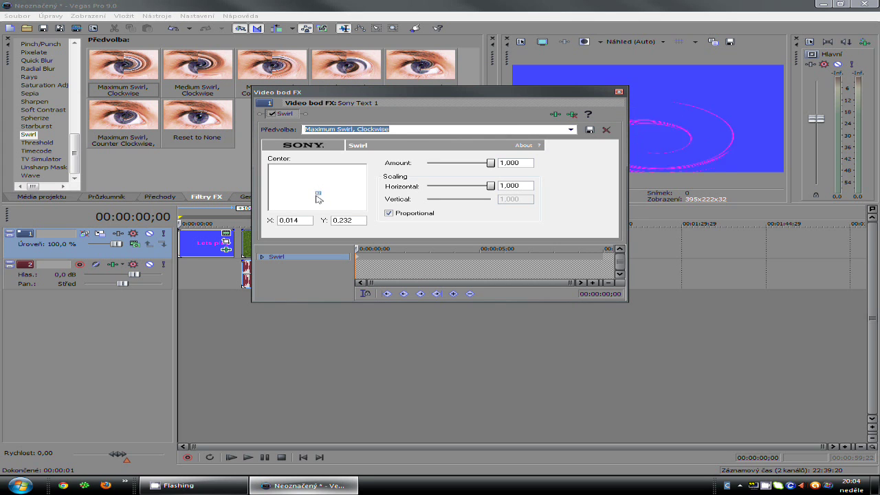
- Animate the swirl centre from X -1,000, Y 0,010 at the title's start to the far right at 00:00:06;29, and close the effect settings
{"action": "left_click_drag", "start_coordinate": [318, 190], "coordinate": [275, 189]}
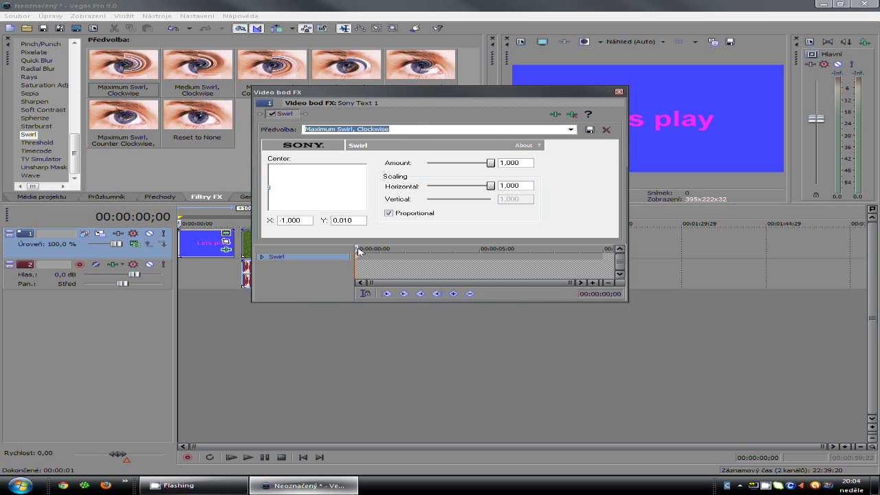
{"action": "left_click_drag", "start_coordinate": [357, 250], "coordinate": [528, 250]}
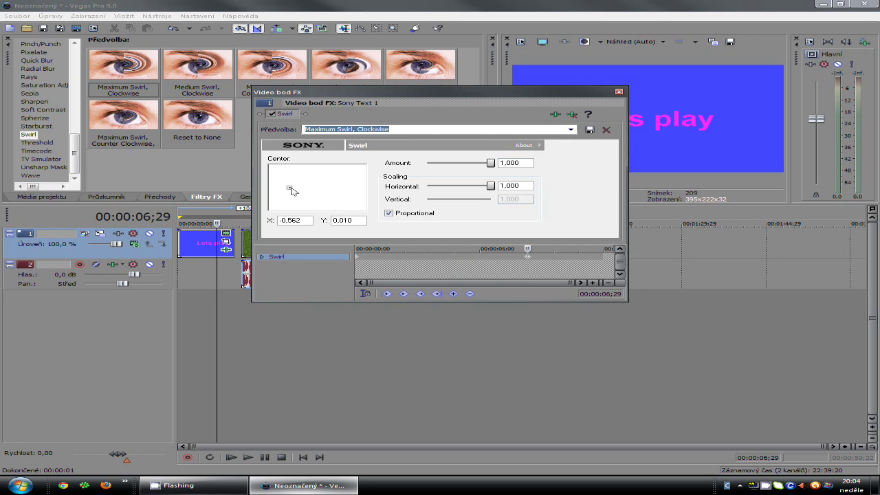
{"action": "left_click_drag", "start_coordinate": [290, 188], "coordinate": [357, 188]}
{"action": "left_click", "coordinate": [619, 92]}
- Move the gameplay clip against the end of the title and play the timeline from its start
{"action": "left_click_drag", "start_coordinate": [300, 248], "coordinate": [301, 249]}
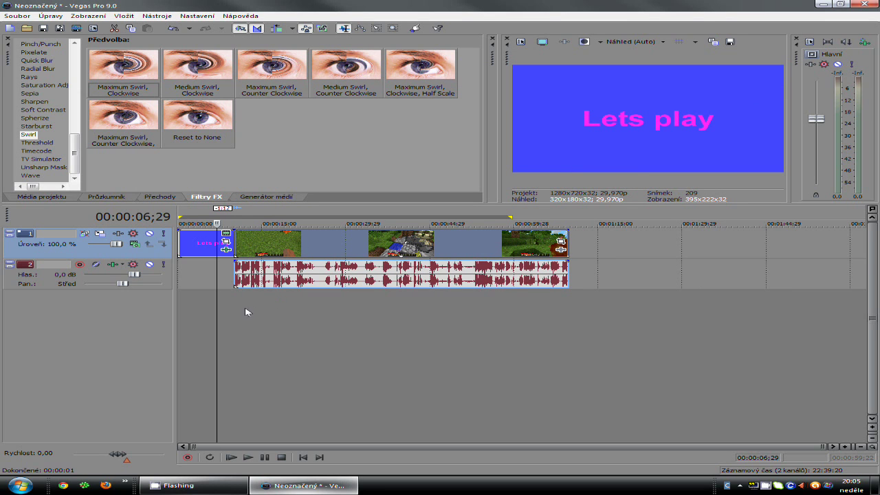
{"action": "left_click", "coordinate": [181, 315]}
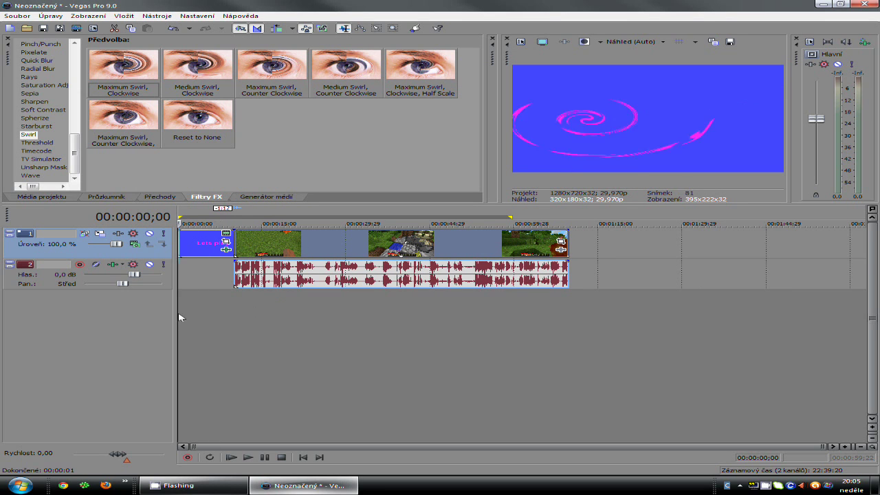
{"action": "left_click", "coordinate": [248, 457]}
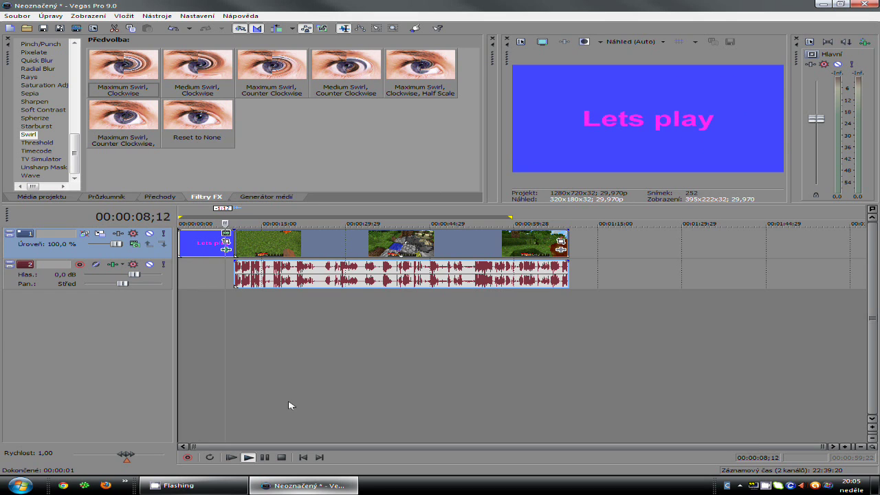
- Preview the gameplay clip from two points further along the timeline and pause playback
{"action": "left_click", "coordinate": [243, 331]}
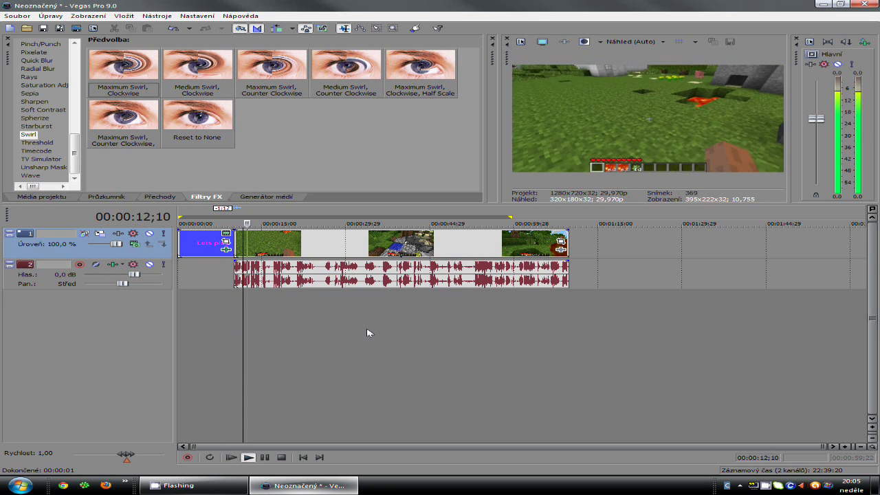
{"action": "left_click", "coordinate": [350, 336]}
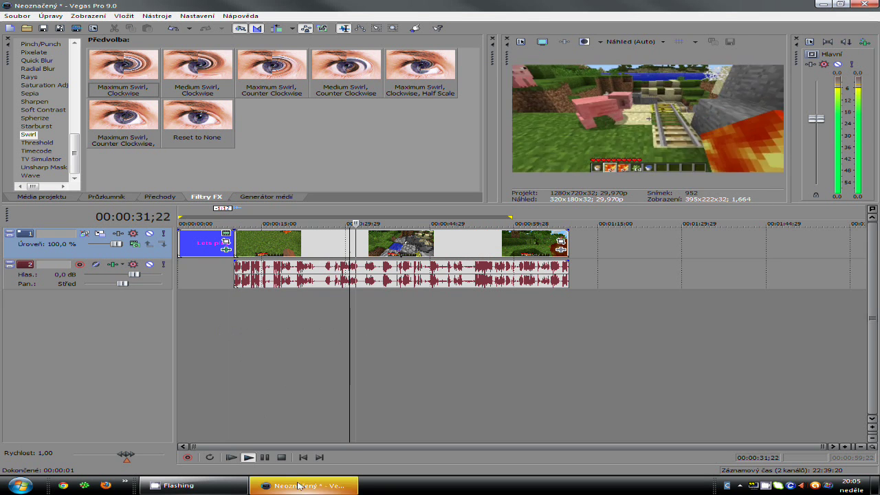
{"action": "left_click", "coordinate": [266, 458]}
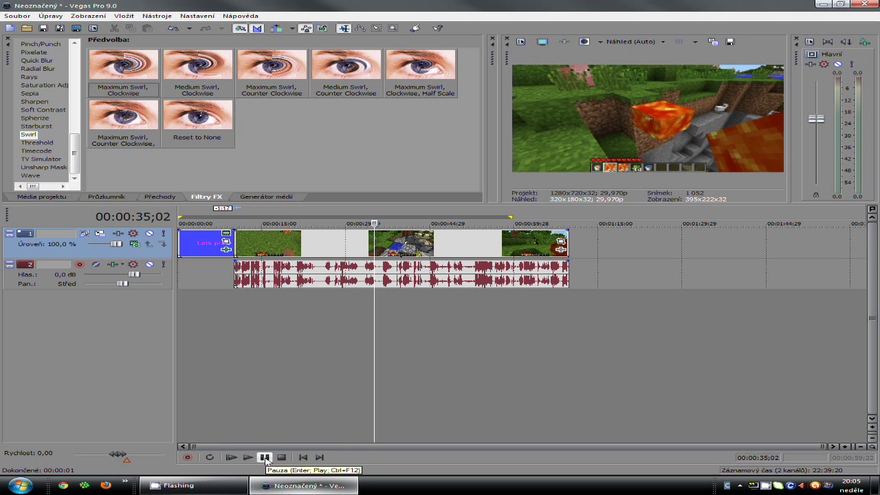
- Return to the timeline start and set the time range over the whole project, up to 00:01:09;24
{"action": "left_click", "coordinate": [179, 343]}
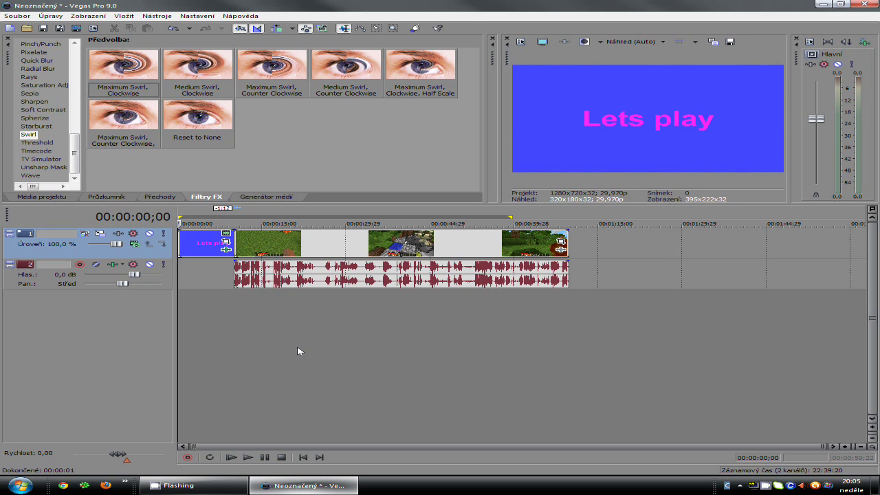
{"action": "key", "text": "ctrl+a"}
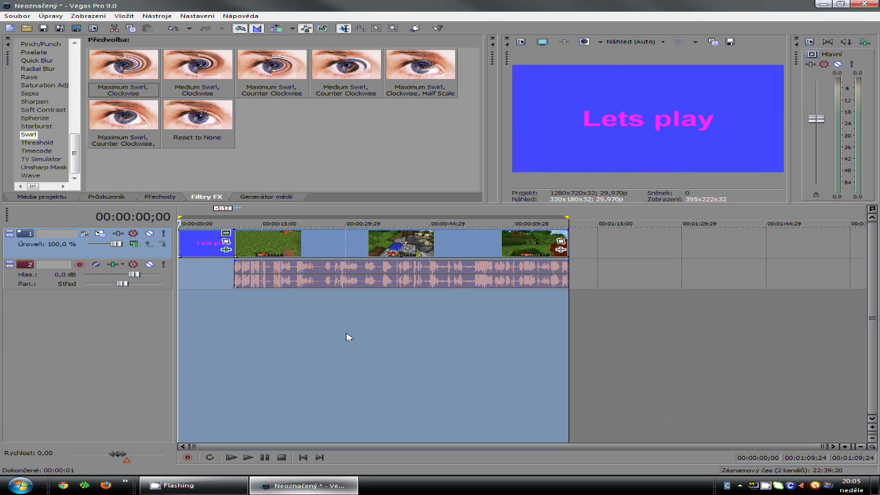
{"action": "left_click", "coordinate": [632, 368]}
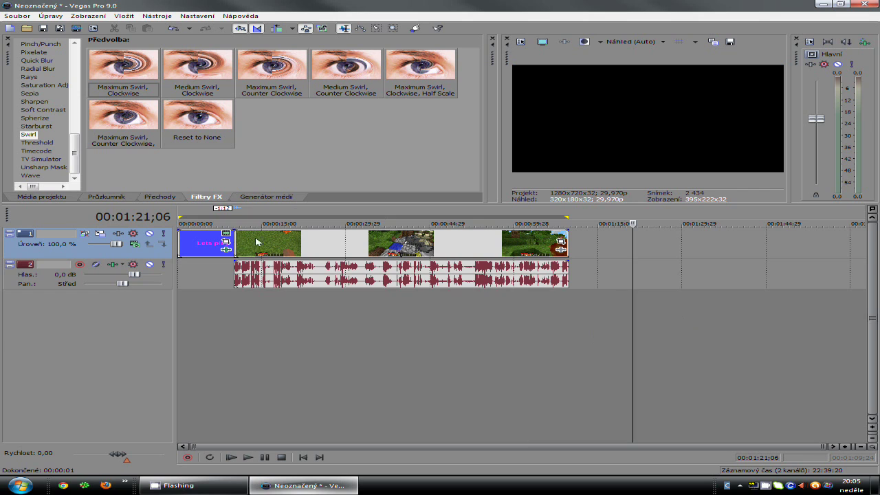
- Trim the title to about 3 seconds and shorten the gameplay clip placed directly after it to end at 00:00:09;05
{"action": "left_click_drag", "start_coordinate": [298, 246], "coordinate": [346, 245]}
{"action": "left_click_drag", "start_coordinate": [234, 243], "coordinate": [196, 244]}
{"action": "left_click_drag", "start_coordinate": [613, 245], "coordinate": [230, 247]}
{"action": "key", "text": "End"}
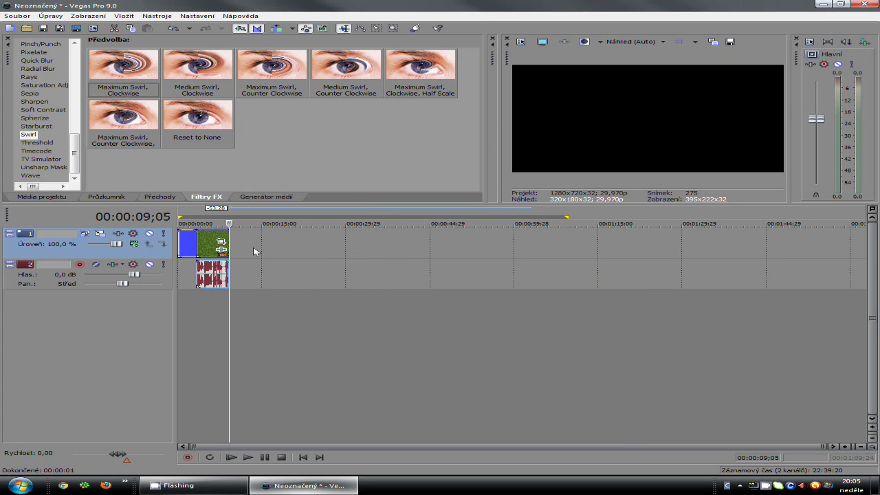
- Set the time range from the timeline start to 00:00:09;05 and open the Render As settings
{"action": "mouse_move", "coordinate": [231, 353]}
{"action": "left_mouse_down"}
{"action": "mouse_move", "coordinate": [188, 355]}
{"action": "mouse_move", "coordinate": [332, 357]}
{"action": "mouse_move", "coordinate": [332, 350]}
{"action": "mouse_move", "coordinate": [186, 346]}
{"action": "mouse_move", "coordinate": [177, 343]}
{"action": "mouse_move", "coordinate": [232, 339]}
{"action": "mouse_move", "coordinate": [174, 337]}
{"action": "mouse_move", "coordinate": [240, 346]}
{"action": "left_mouse_up"}
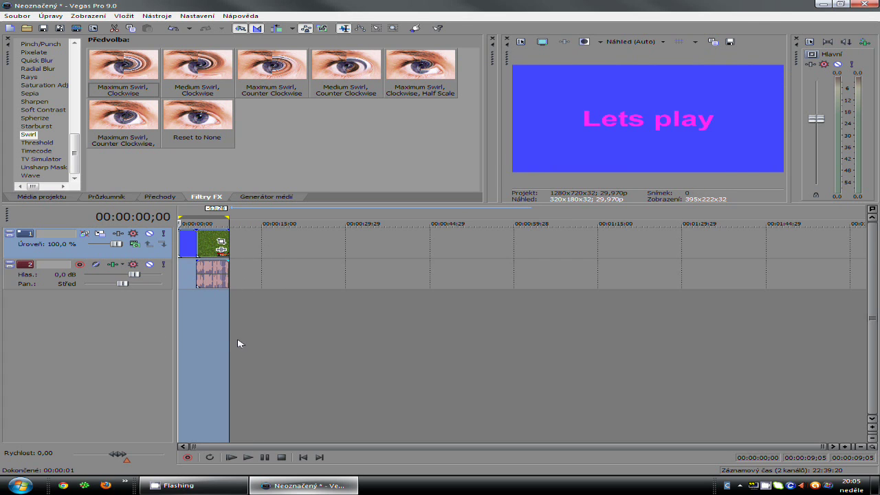
{"action": "left_click", "coordinate": [18, 16]}
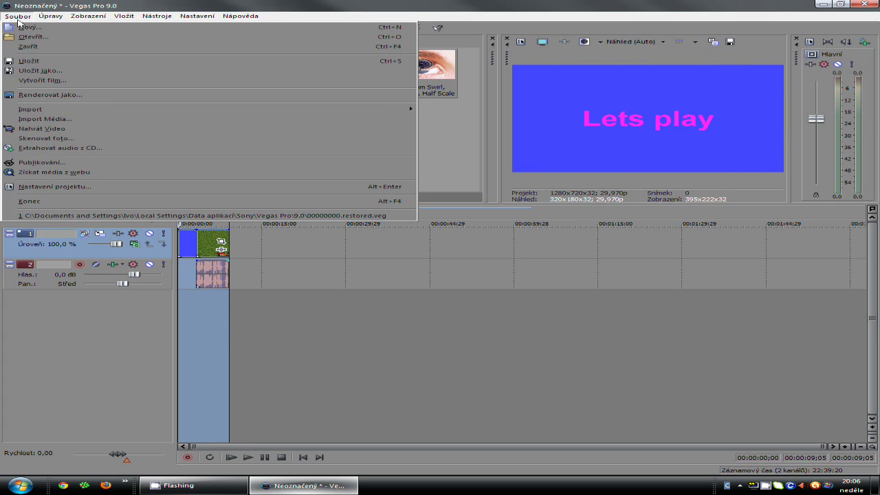
{"action": "left_click", "coordinate": [90, 97]}
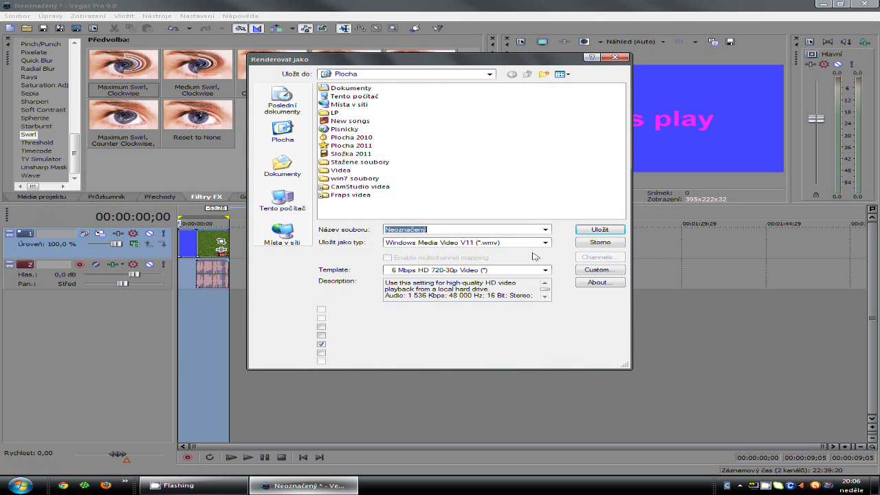
- Set the render format to Windows Media Video V11 (*.wmv) with the 6 Mbps HD 720-30p Video template
{"action": "left_click", "coordinate": [544, 271]}
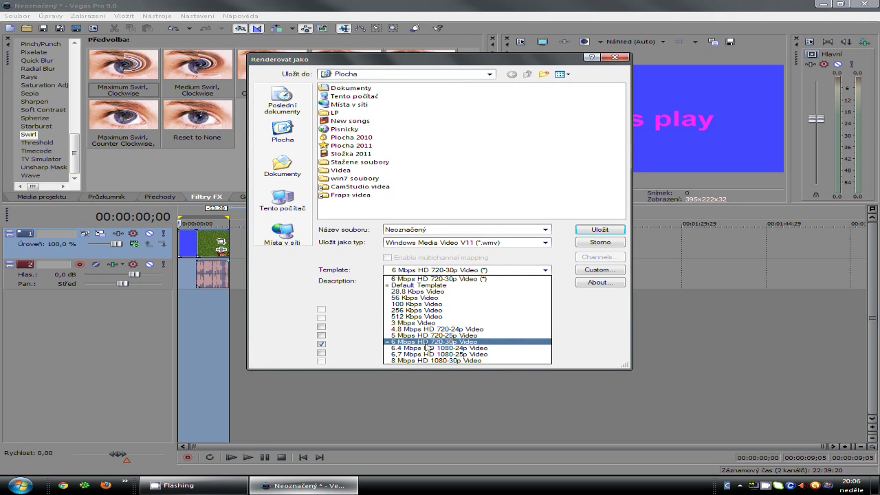
{"action": "left_click", "coordinate": [472, 341]}
{"action": "left_click", "coordinate": [545, 242]}
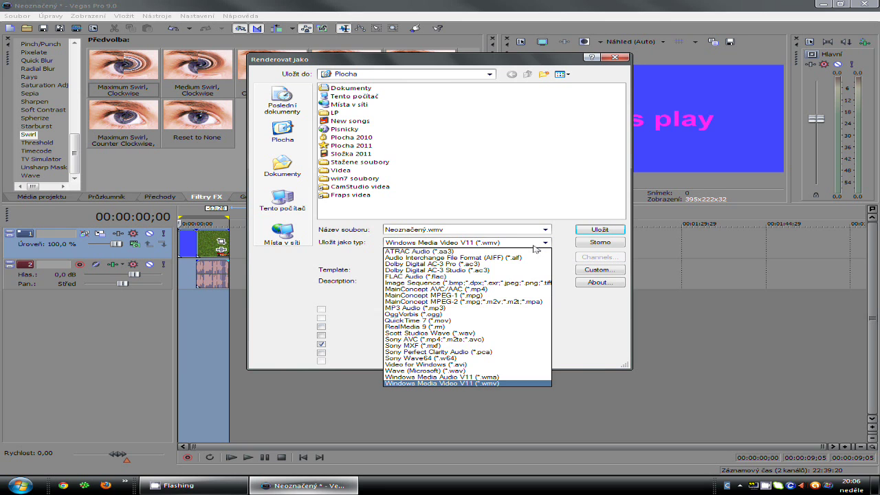
{"action": "left_click", "coordinate": [474, 384]}
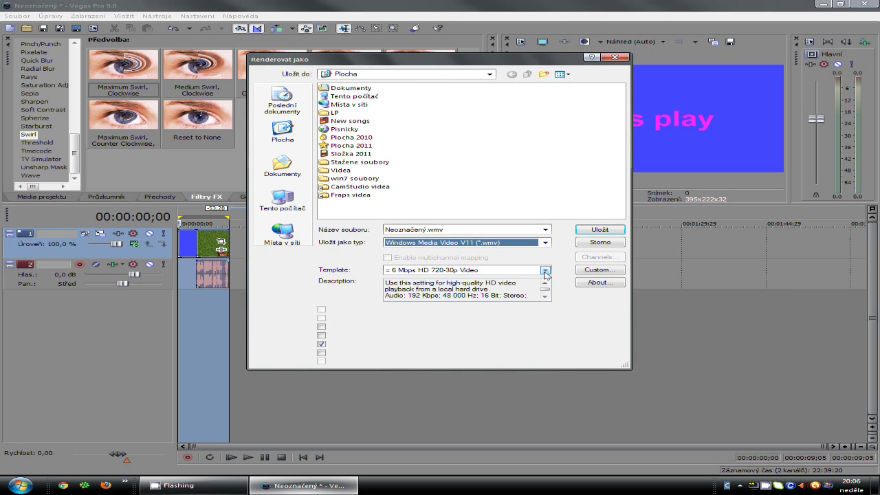
{"action": "left_click", "coordinate": [544, 272]}
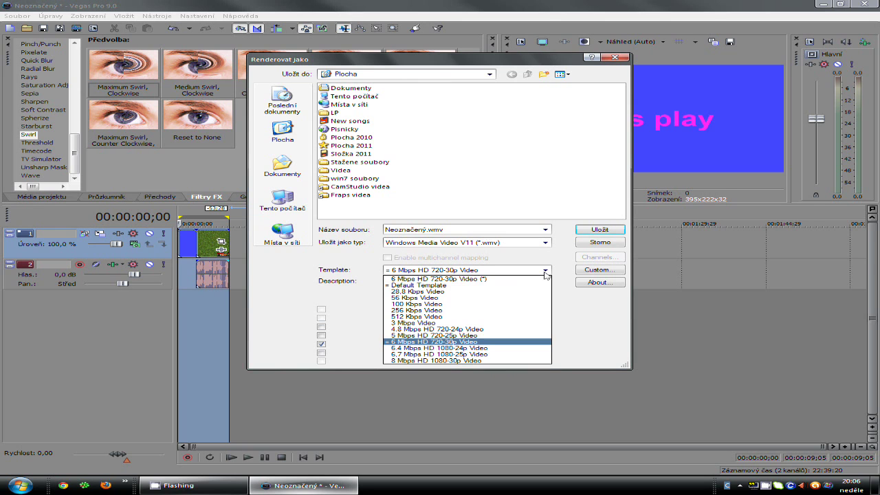
{"action": "left_click", "coordinate": [501, 343]}
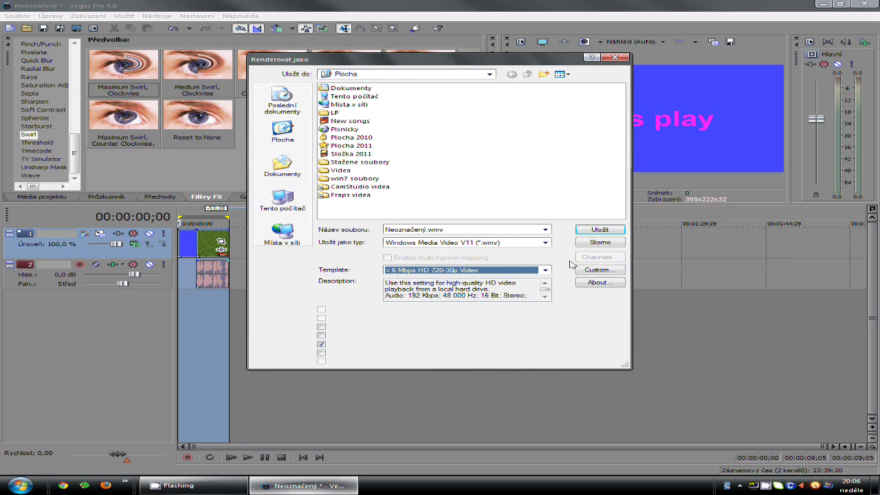
- Name the output file "Další lets play" and start rendering it to the desktop
{"action": "left_click", "coordinate": [457, 230]}
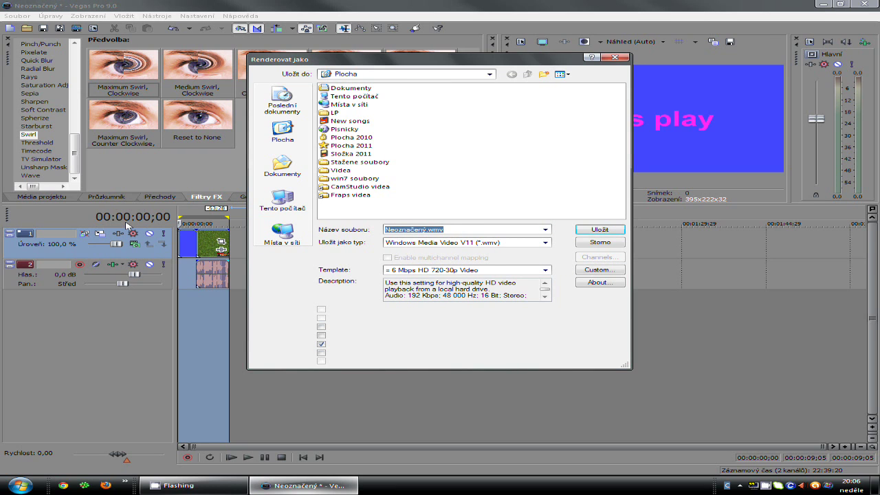
{"action": "type", "text": "Další lets play"}
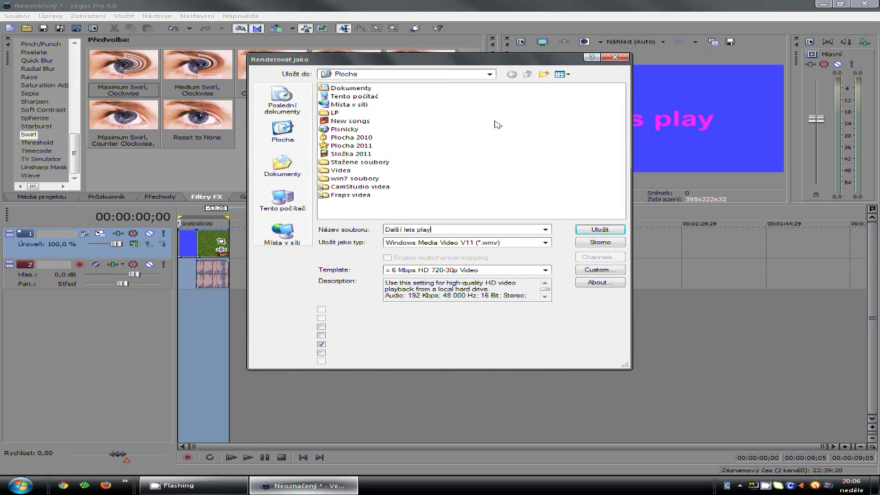
{"action": "left_click", "coordinate": [601, 230]}
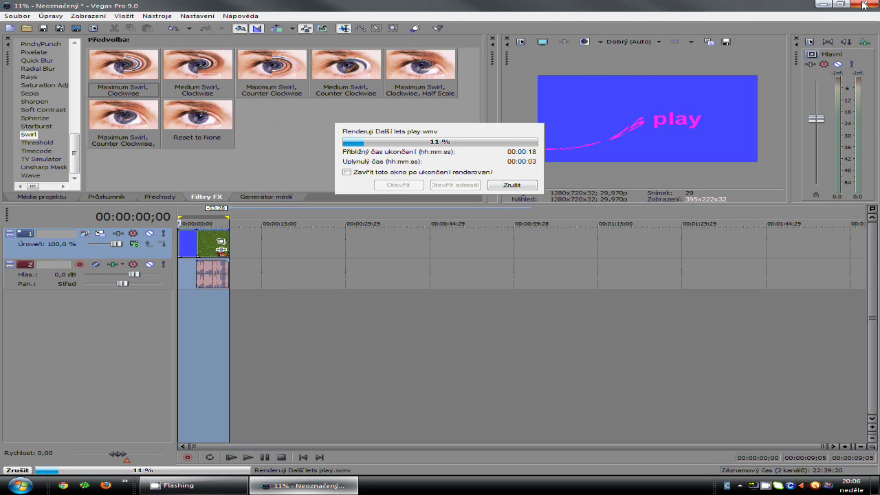
{"action": "left_click", "coordinate": [827, 5]}
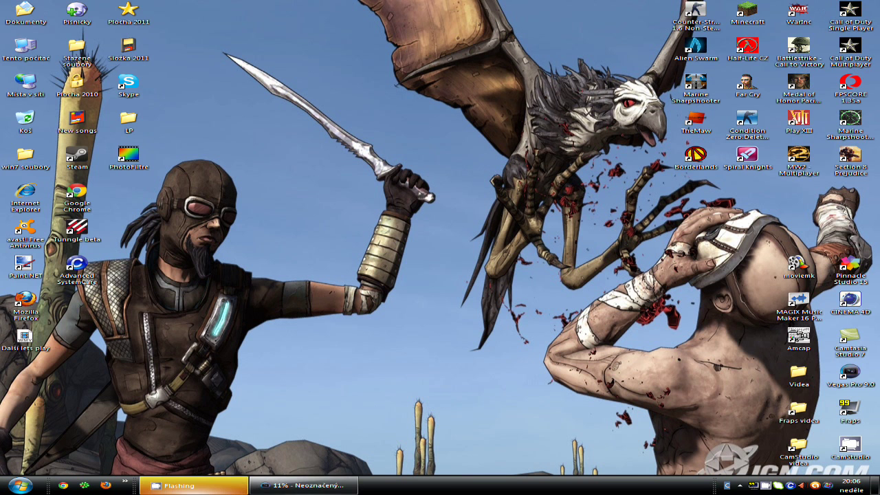
{"action": "left_click", "coordinate": [63, 485]}
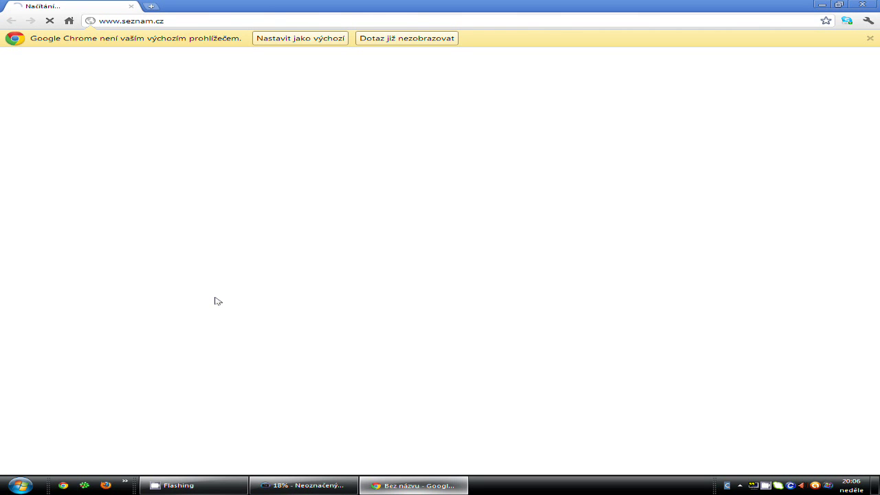
{"action": "left_click", "coordinate": [232, 23]}
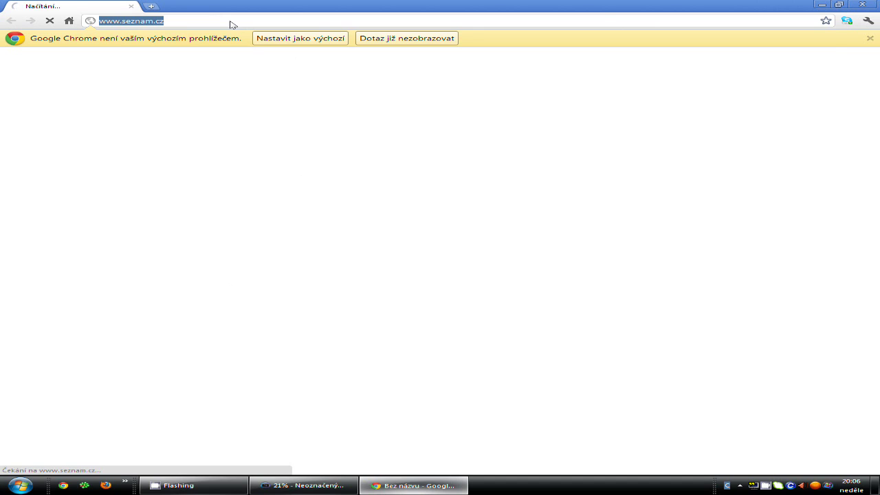
{"action": "type", "text": "www"}
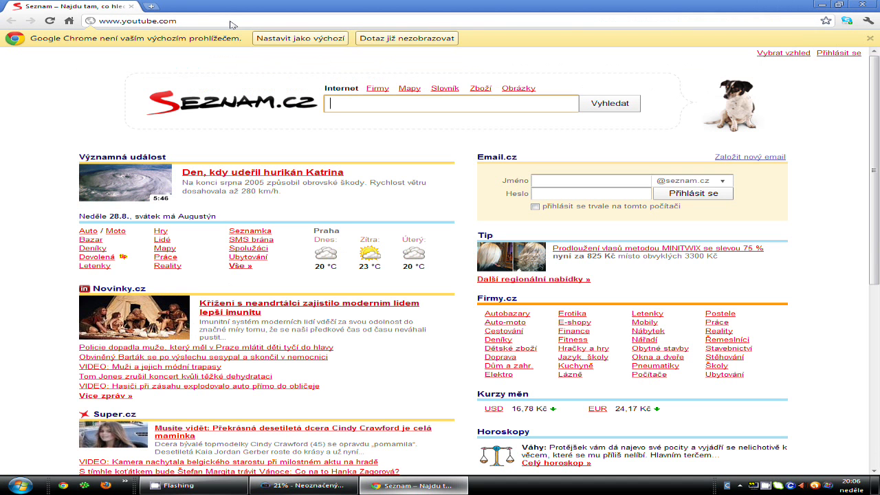
{"action": "key", "text": "Return"}
{"action": "left_click", "coordinate": [871, 39]}
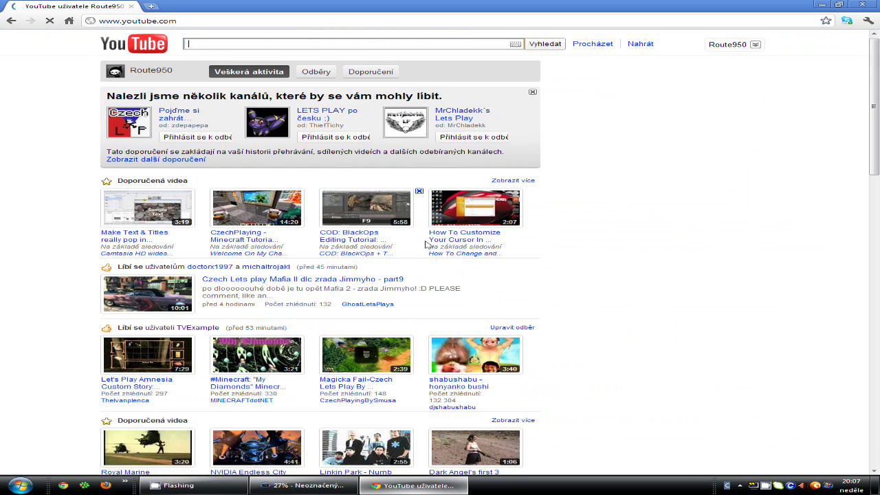
- Look over the YouTube home page and open the video upload page
{"action": "scroll", "coordinate": [4, 236], "scroll_direction": "down", "scroll_amount": 1}
{"action": "scroll", "coordinate": [75, 212], "scroll_direction": "up", "scroll_amount": 1}
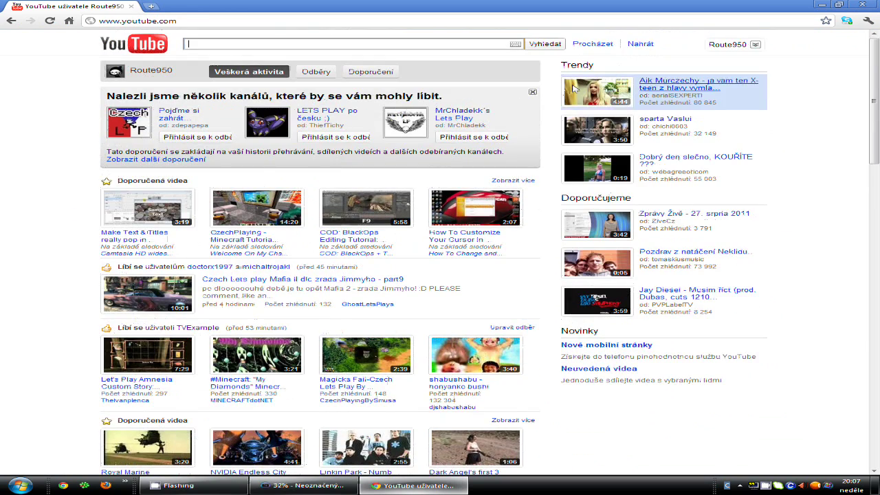
{"action": "left_click", "coordinate": [643, 45]}
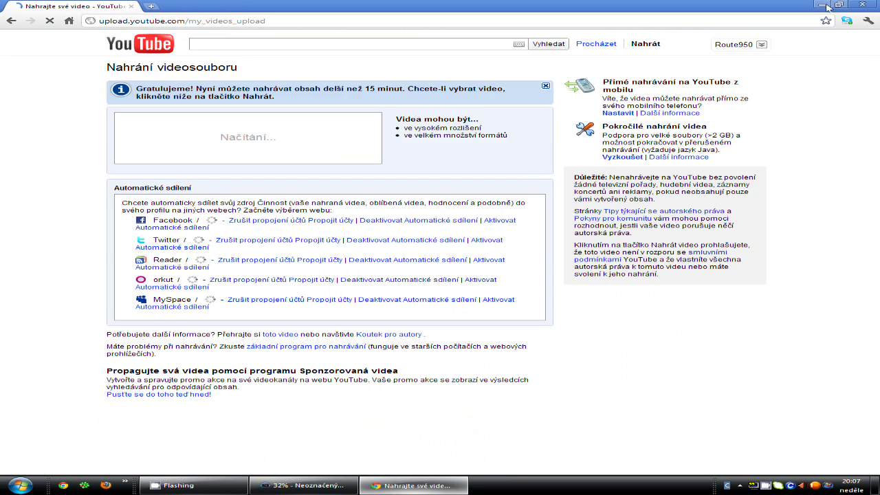
- Return to Vegas Pro, open the finished render in Windows Media Player, preview it full screen and close the player
{"action": "left_click", "coordinate": [822, 4]}
{"action": "left_click", "coordinate": [303, 486]}
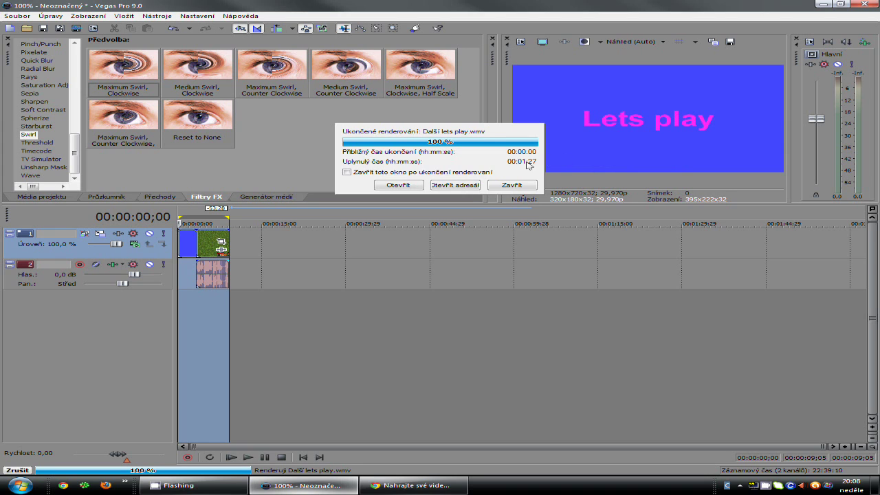
{"action": "left_click", "coordinate": [398, 185]}
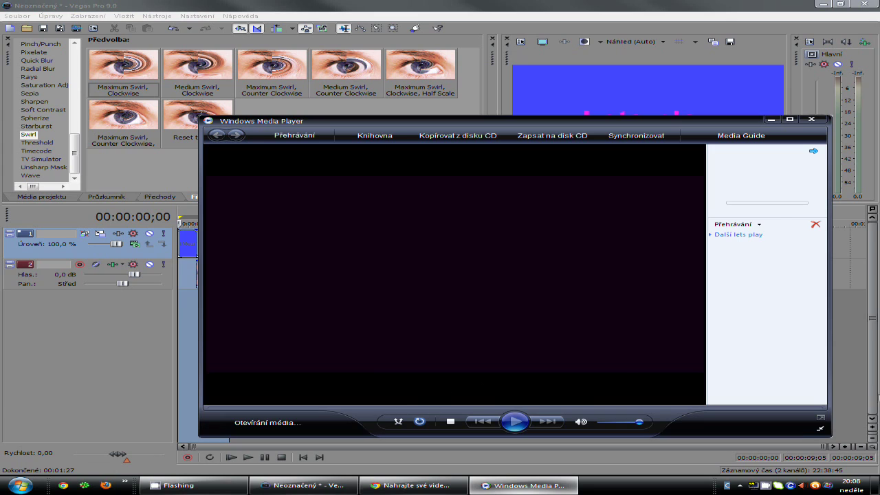
{"action": "left_click", "coordinate": [820, 428]}
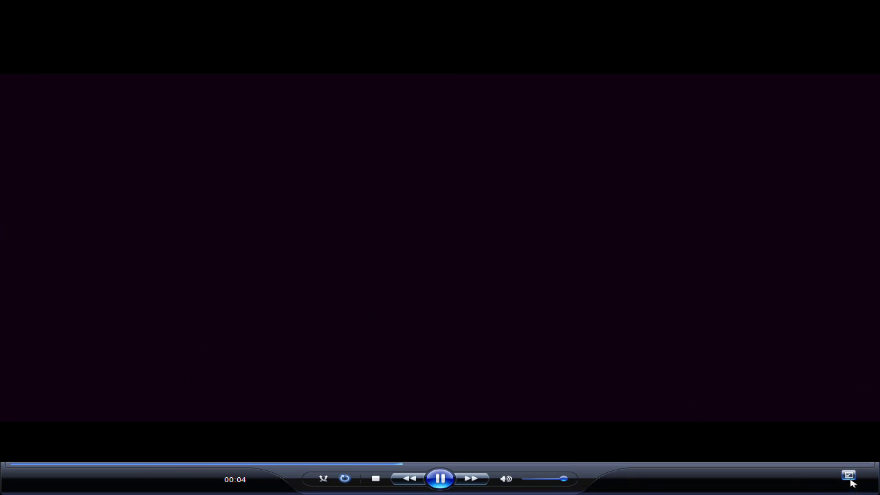
{"action": "left_click", "coordinate": [615, 465]}
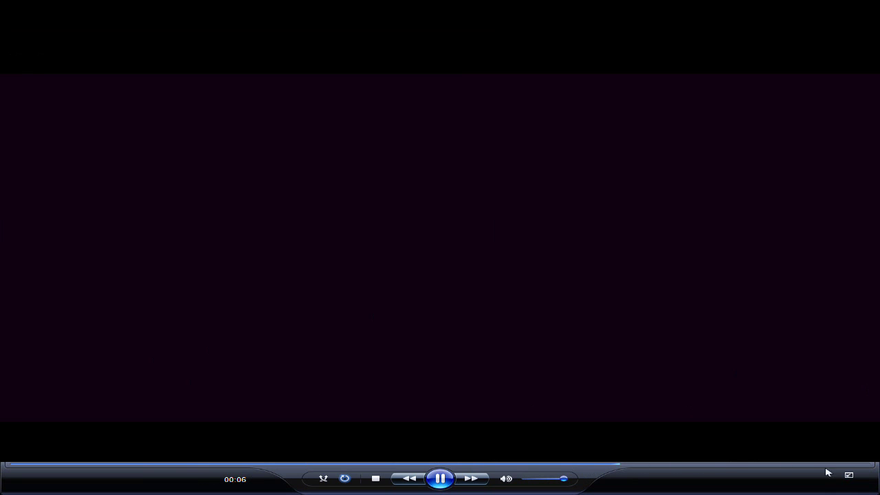
{"action": "left_click", "coordinate": [847, 476]}
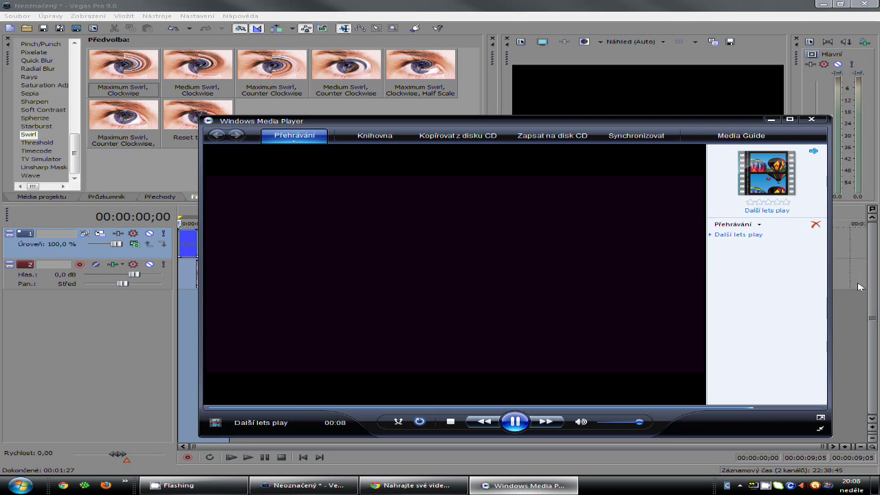
{"action": "left_click", "coordinate": [823, 121]}
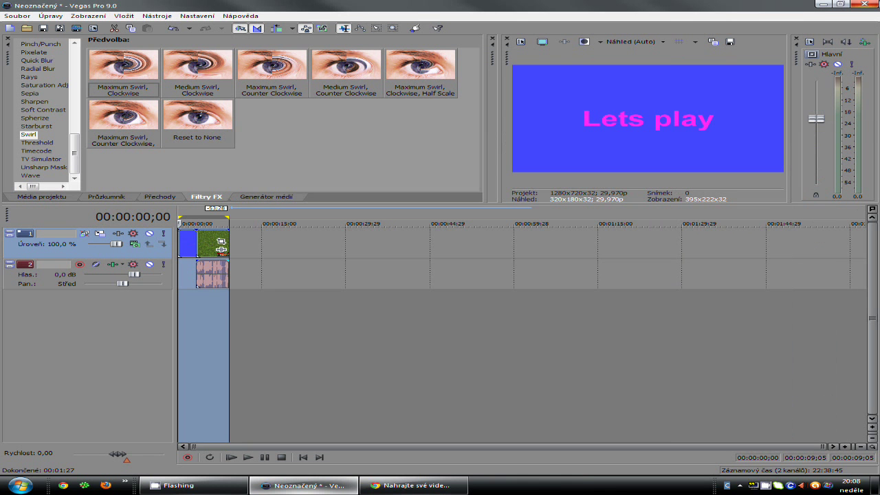
- Close Vegas Pro without saving the project changes
{"action": "left_click", "coordinate": [864, 4]}
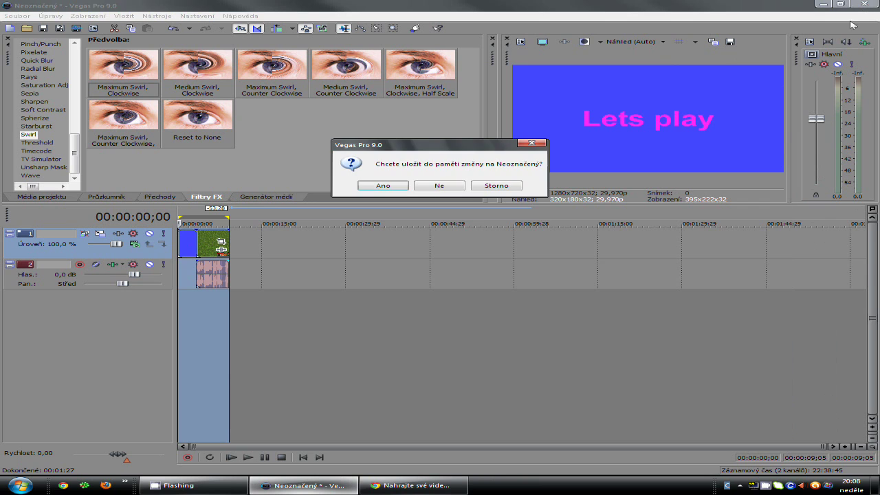
{"action": "left_click", "coordinate": [440, 186]}
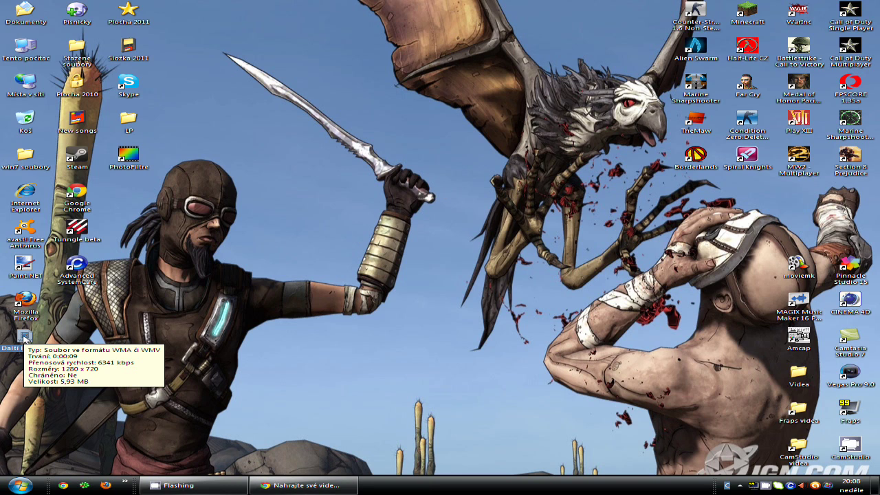
- Switch to the YouTube upload page in Chrome, view the desktop in the file chooser and close it without choosing a file
{"action": "left_click", "coordinate": [297, 487]}
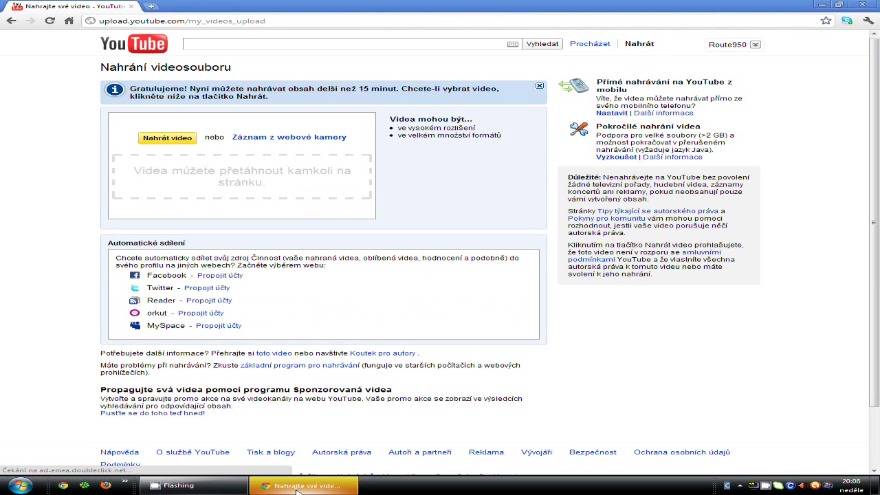
{"action": "left_click", "coordinate": [158, 142]}
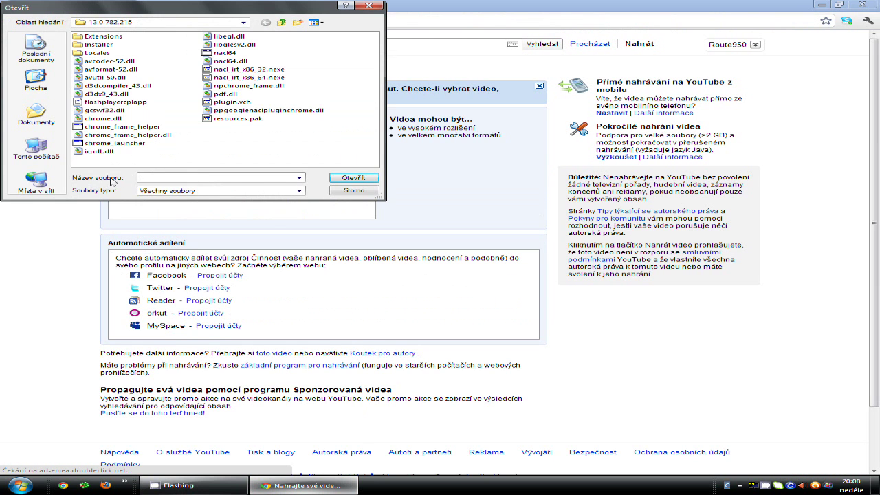
{"action": "left_click", "coordinate": [39, 82]}
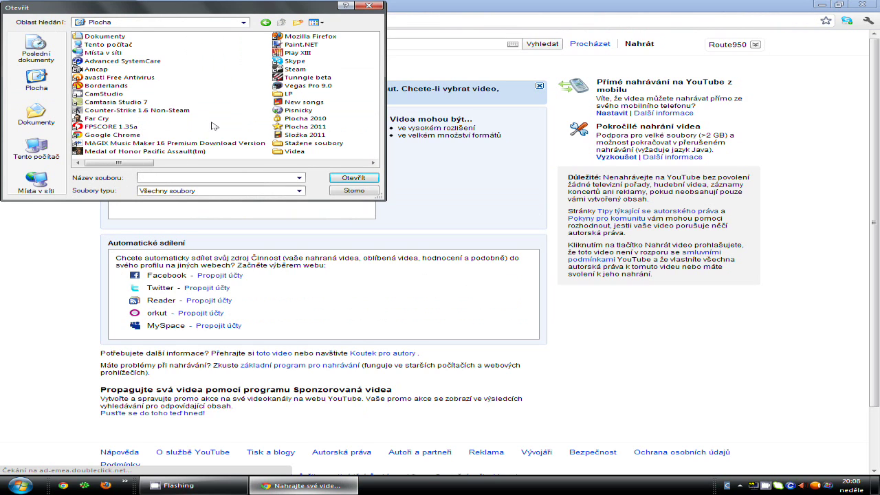
{"action": "left_click", "coordinate": [368, 6]}
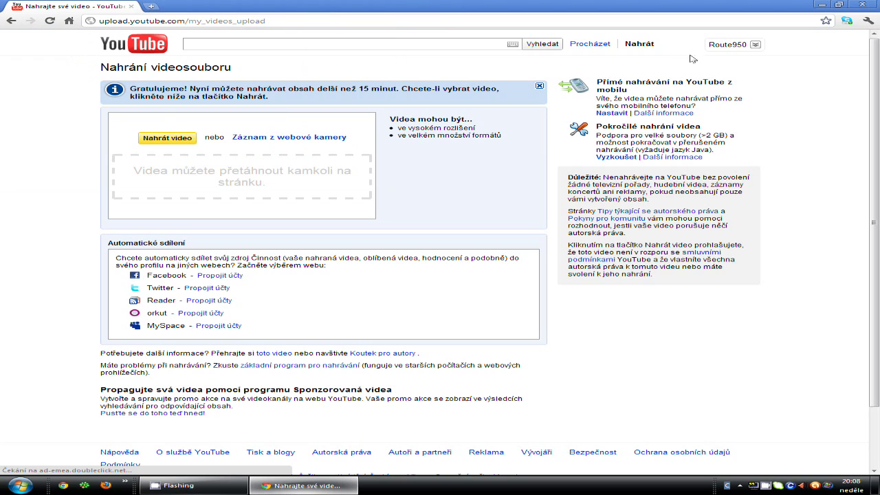
- Go to the account's list of uploaded videos and open the video "Informačka č.2" for editing
{"action": "left_click", "coordinate": [753, 47]}
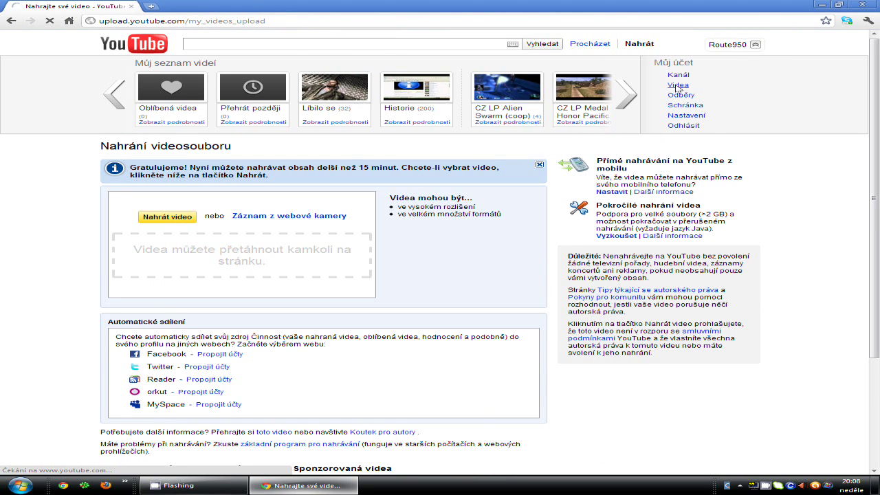
{"action": "left_click", "coordinate": [678, 85]}
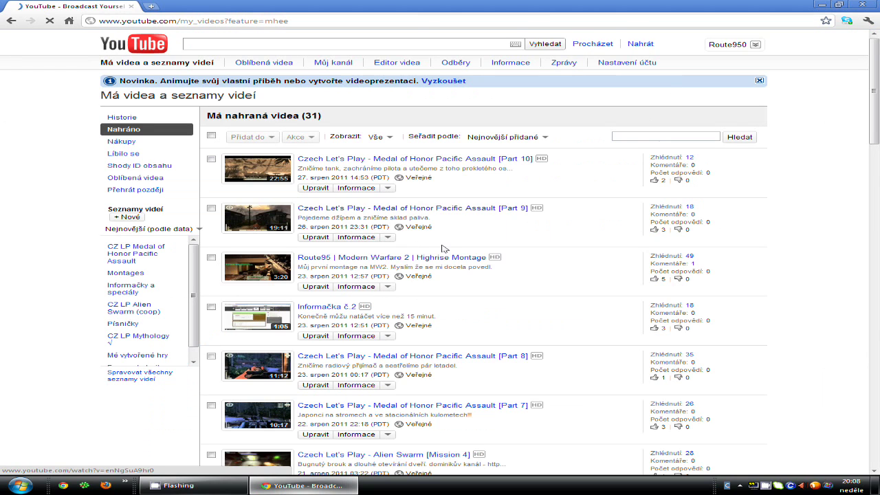
{"action": "scroll", "coordinate": [425, 257], "scroll_direction": "down", "scroll_amount": 2}
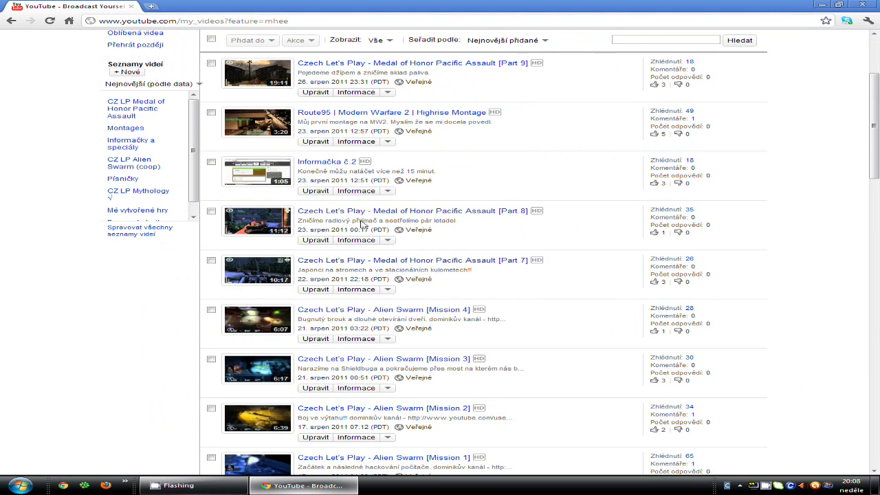
{"action": "left_click", "coordinate": [323, 194]}
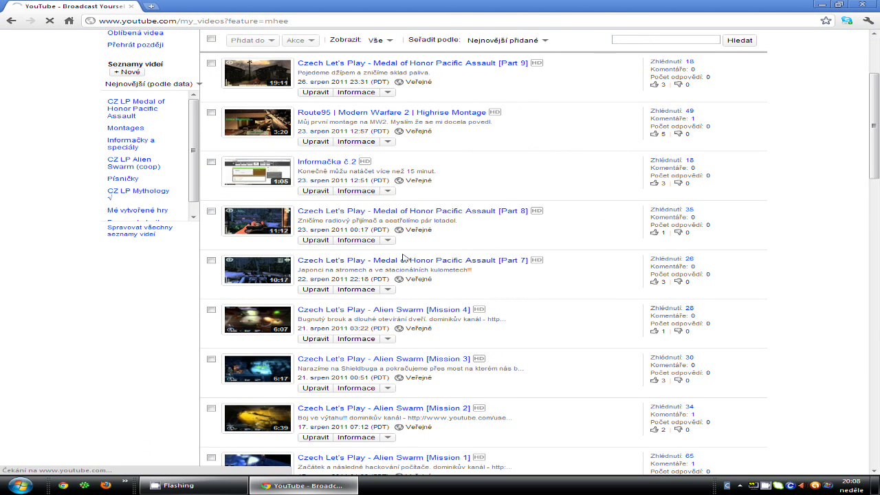